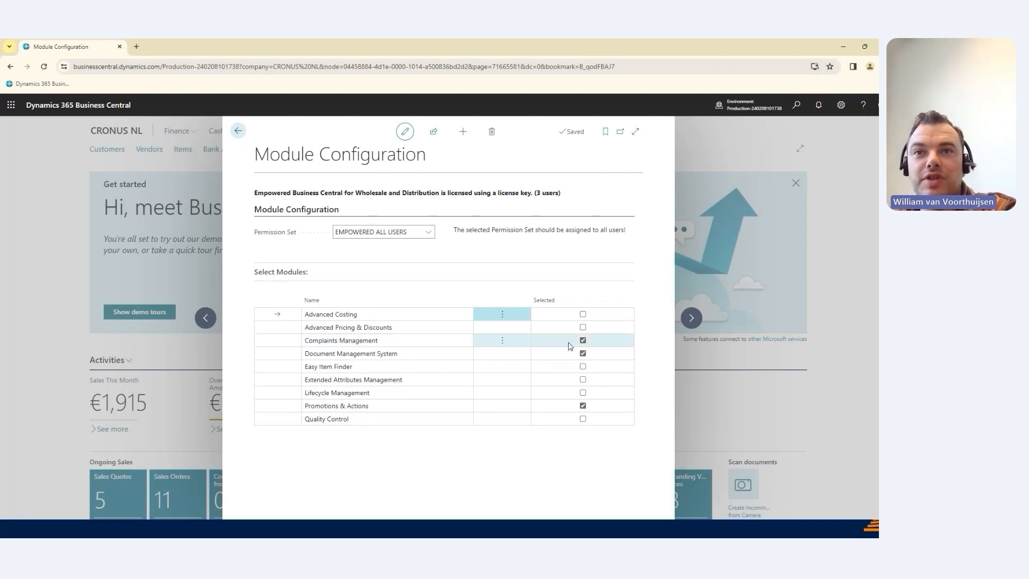
Leave the module configuration and open the Complaint Management Setup page by searching for "com setup"
left_click(69, 214)
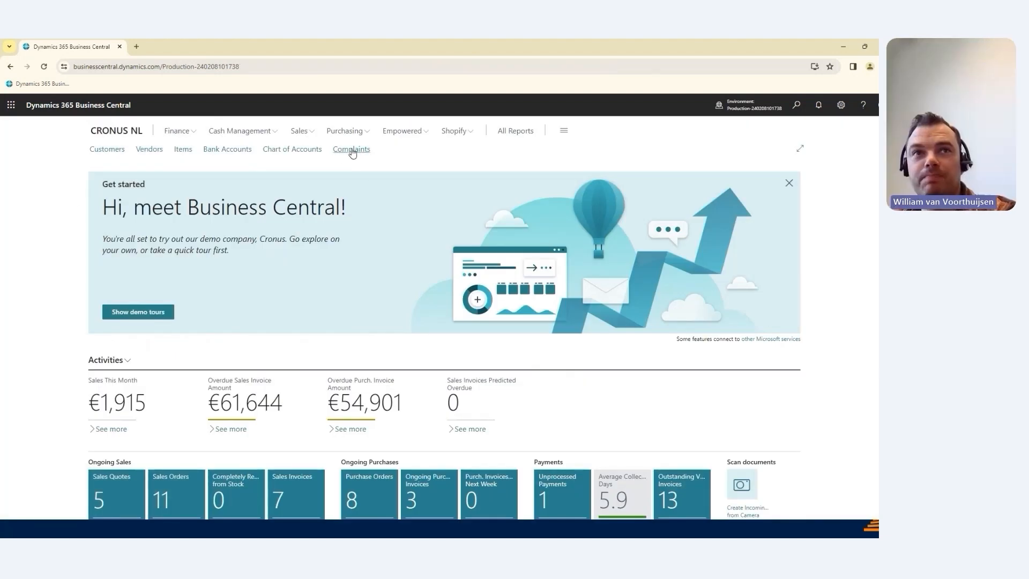
left_click(797, 105)
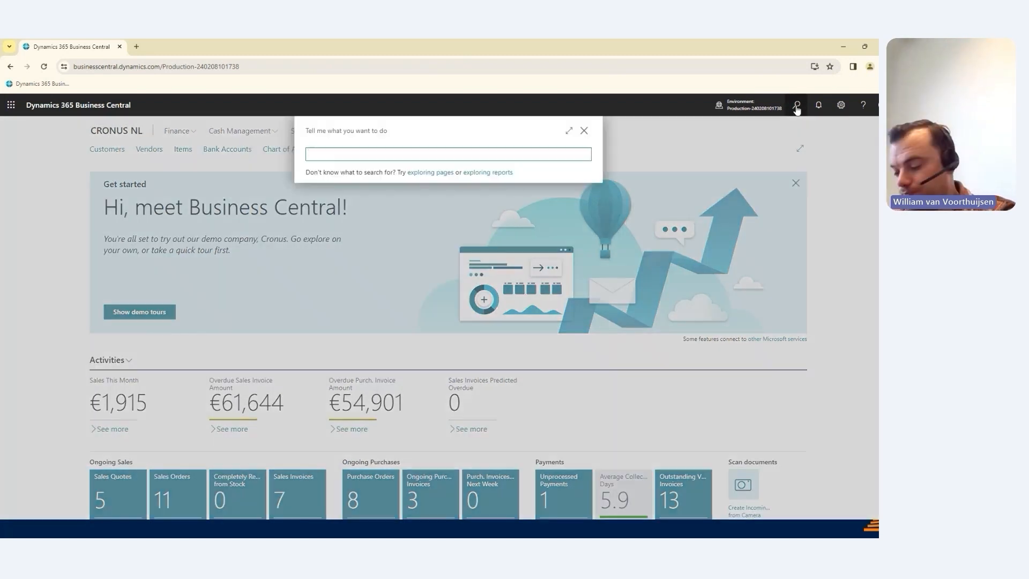
type("com setup")
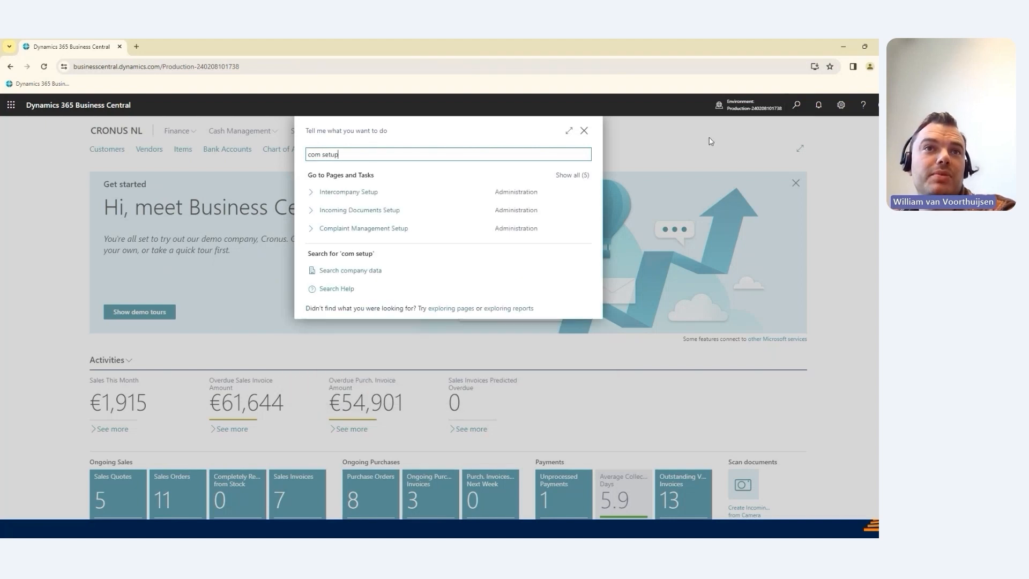
left_click(379, 230)
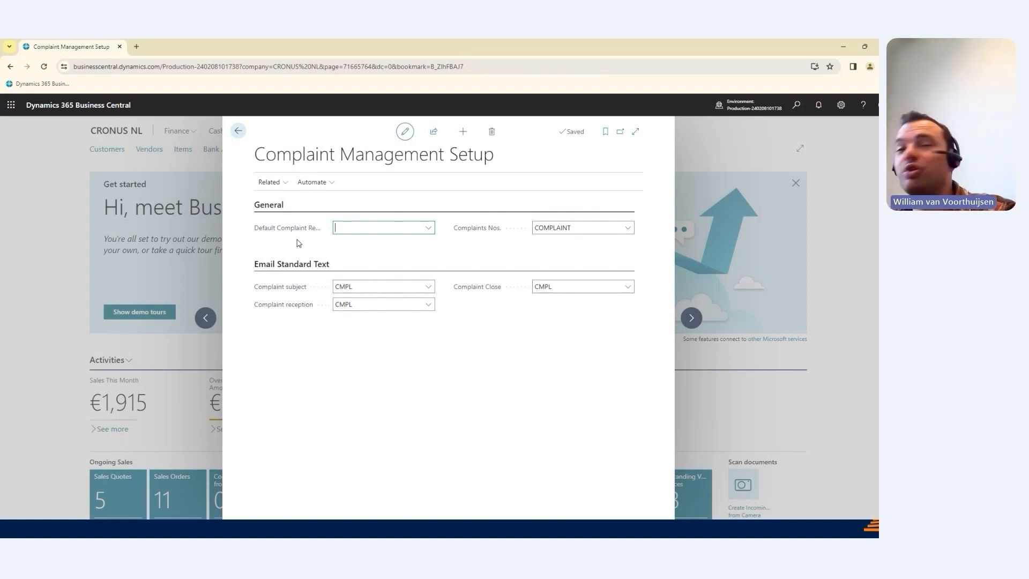
Review the choices for the default complaint responsible and the list of complaint reason codes
left_click(428, 227)
left_click(429, 418)
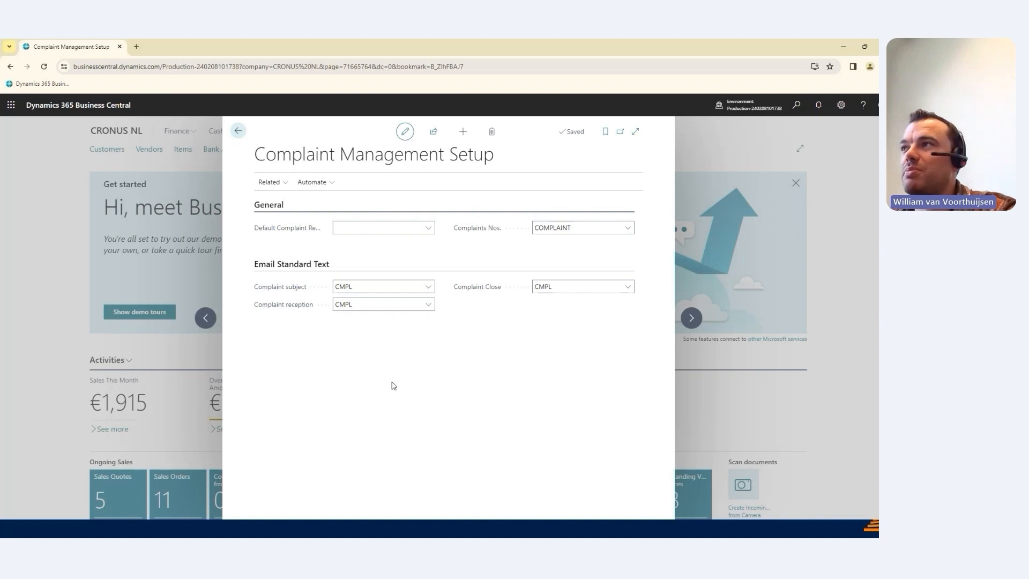
left_click(284, 183)
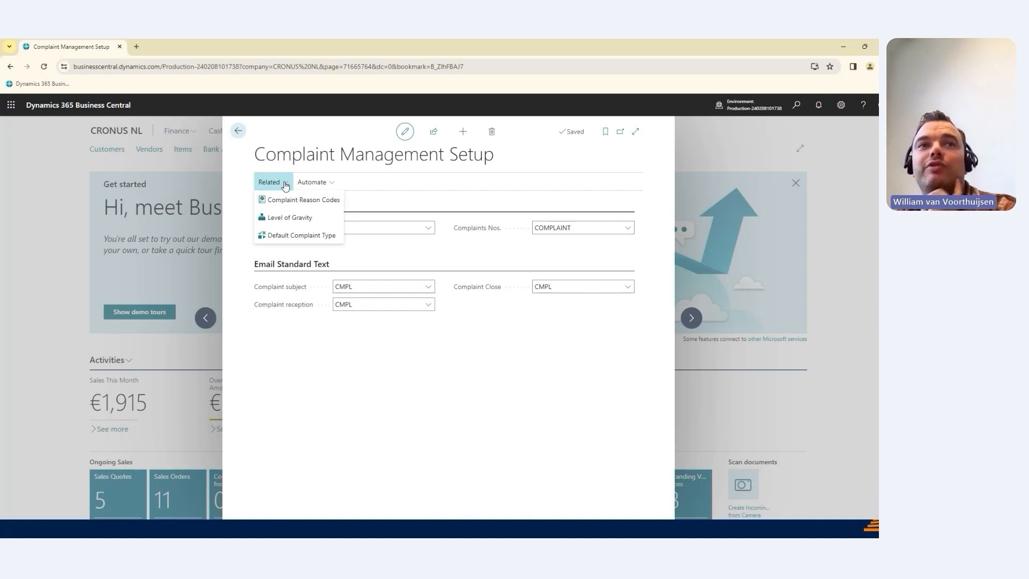
left_click(285, 200)
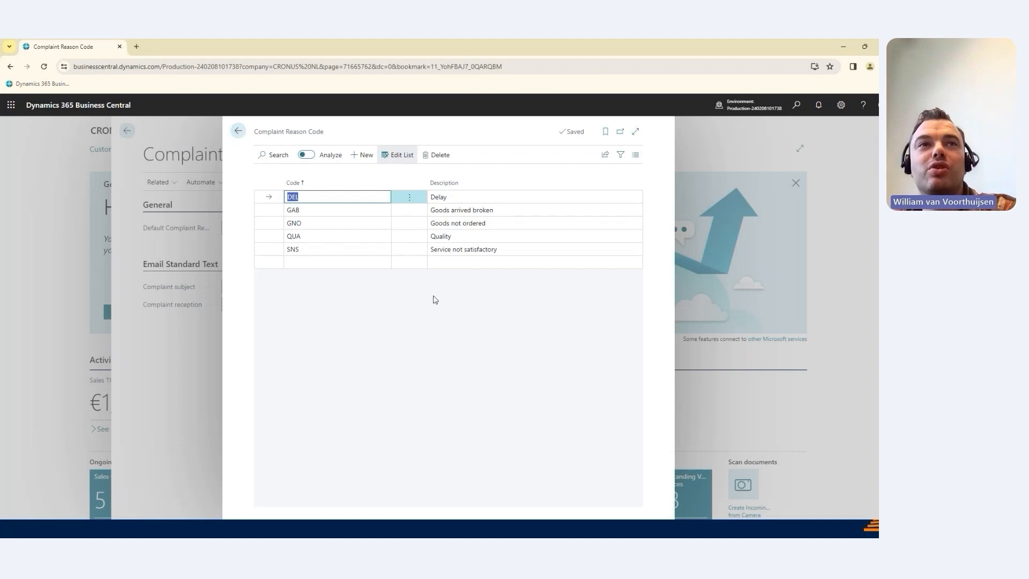
left_click(239, 134)
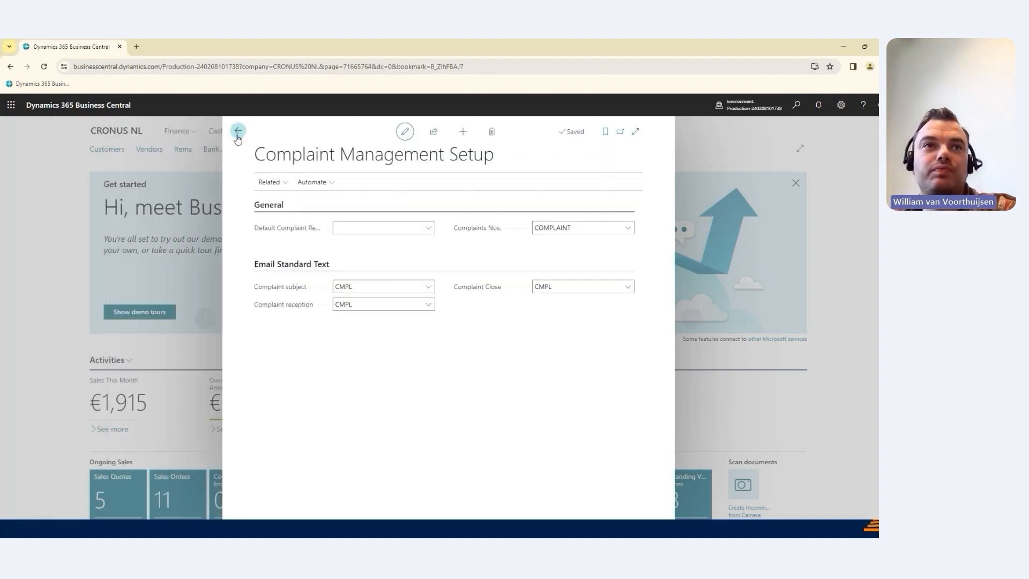
Examine the levels of gravity defined for complaints, returning to the setup page when done
left_click(285, 182)
left_click(290, 218)
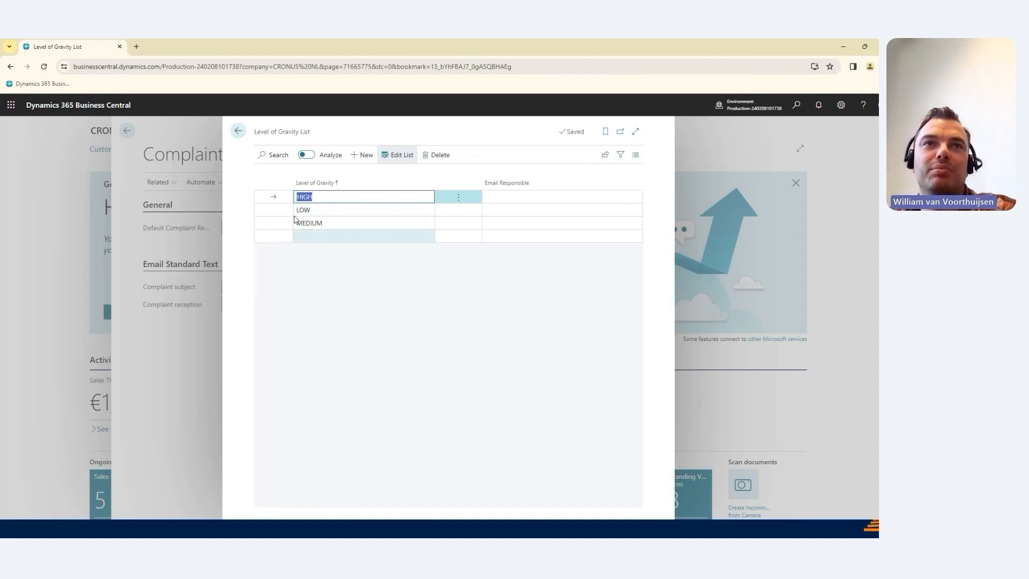
left_click(239, 131)
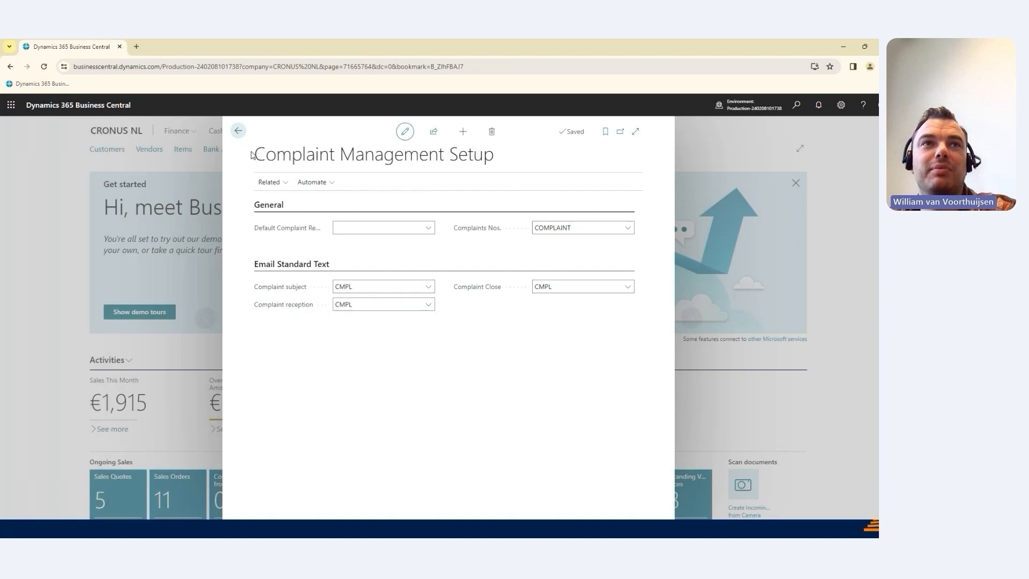
Review the default complaint types with their entity types and gravity levels, closing the complaint setup when done
left_click(271, 182)
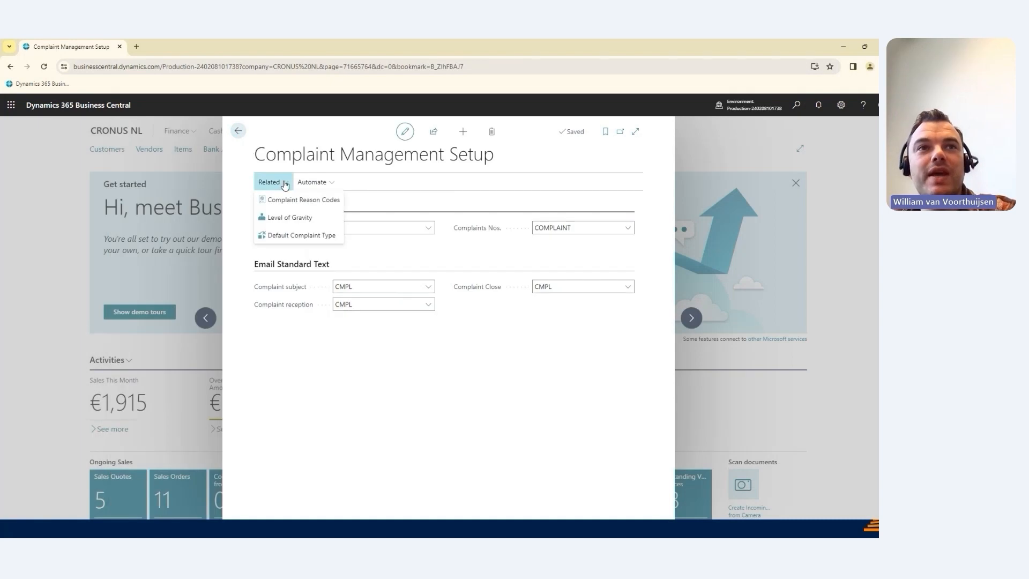
left_click(294, 239)
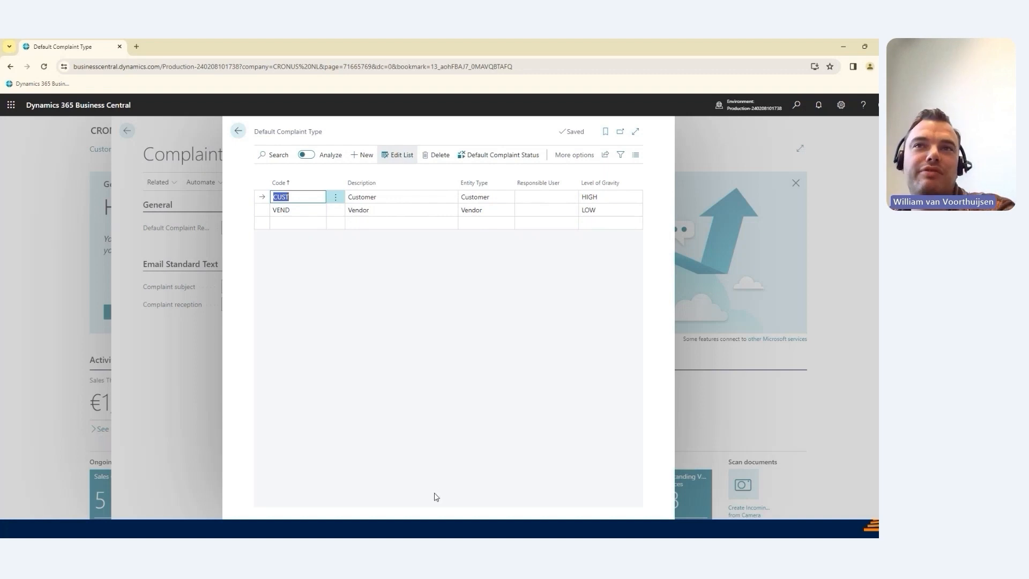
key("Escape")
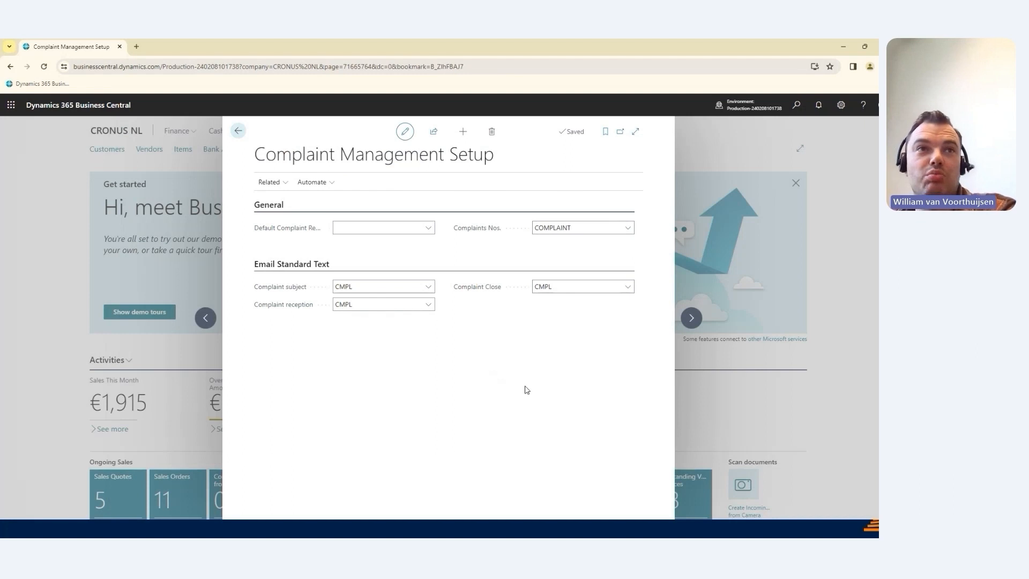
key("Escape")
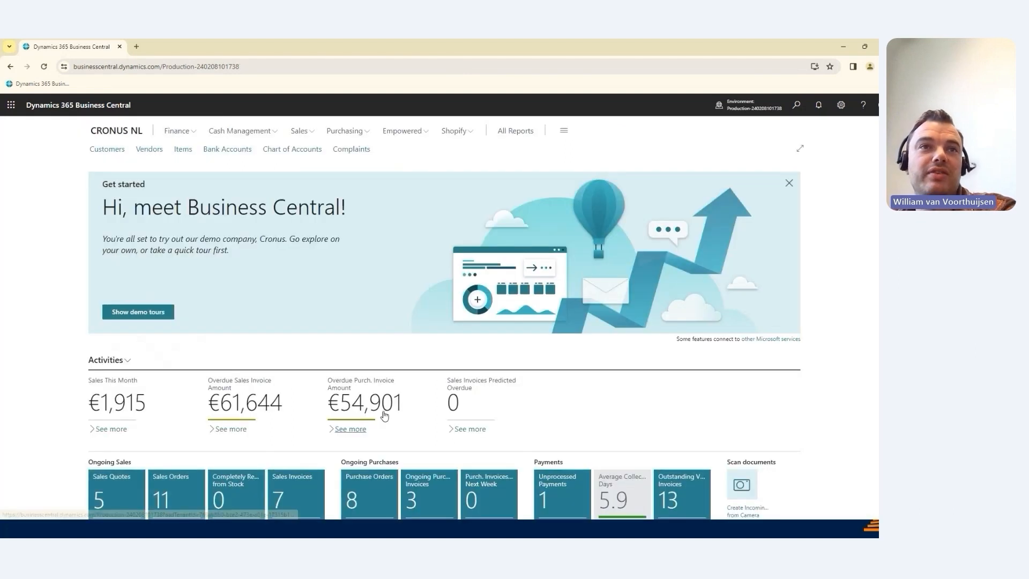
Create a new complaint from the Complaints list and set its complaint type to CUST
left_click(367, 155)
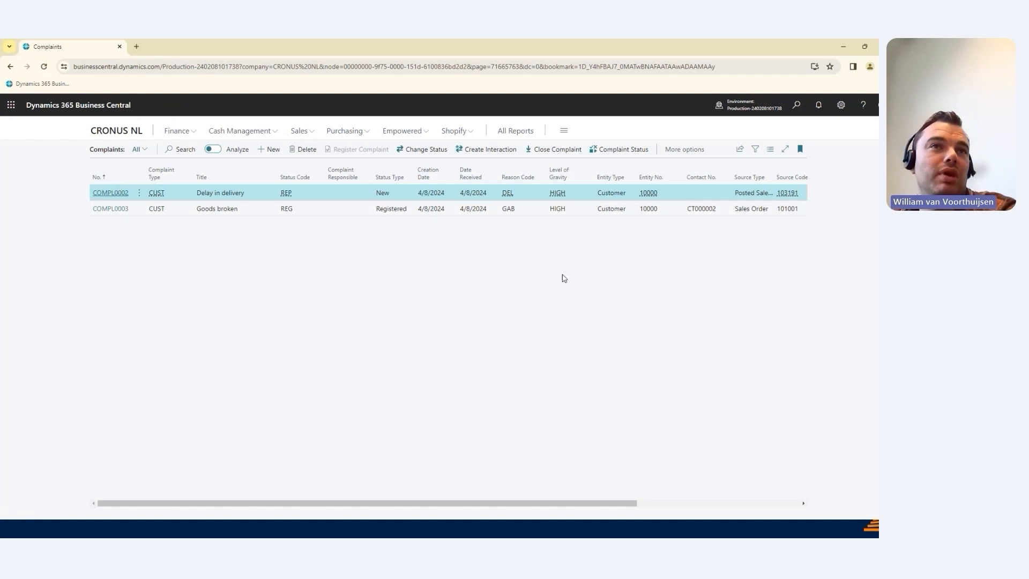
left_click(272, 150)
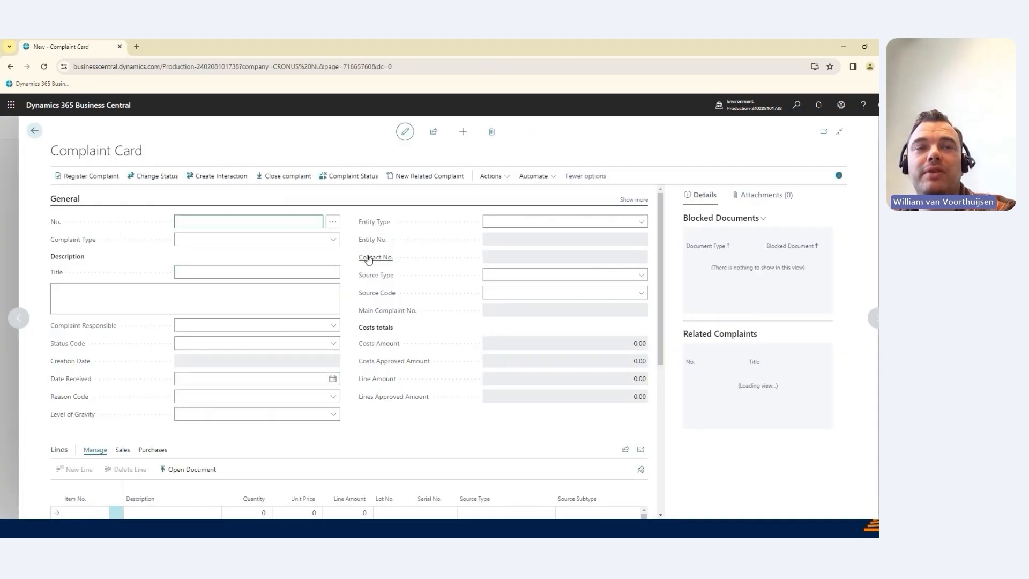
left_click(288, 239)
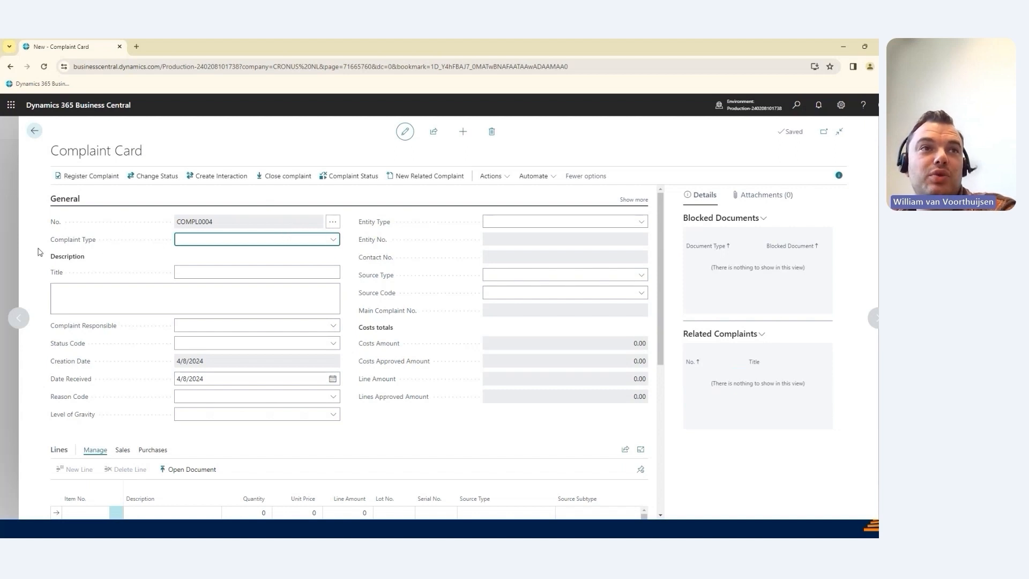
left_click(334, 240)
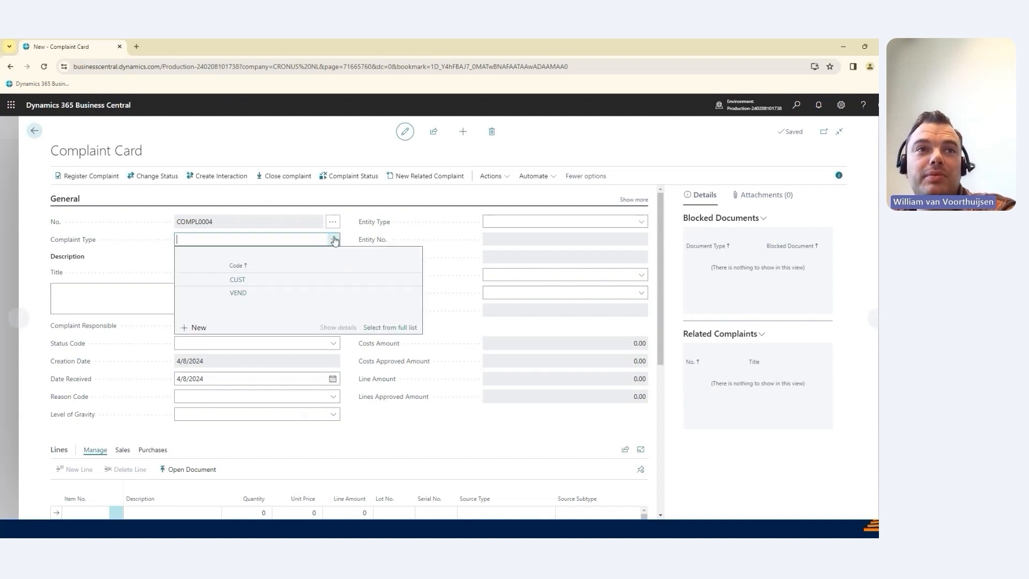
left_click(252, 283)
left_click(252, 283)
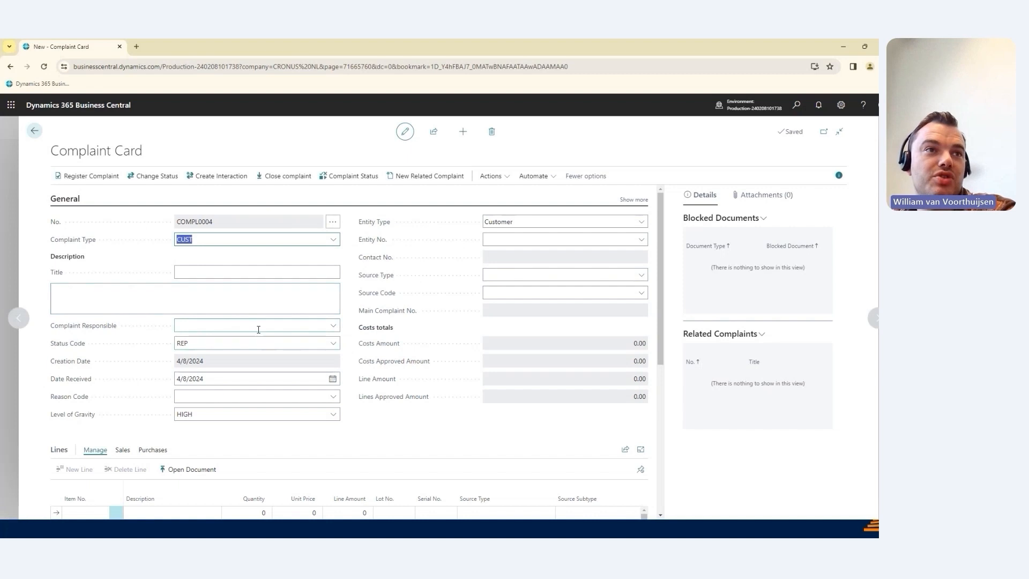
Title the complaint "Quality delivered goods" and enter "more ..." as its description
key("Tab")
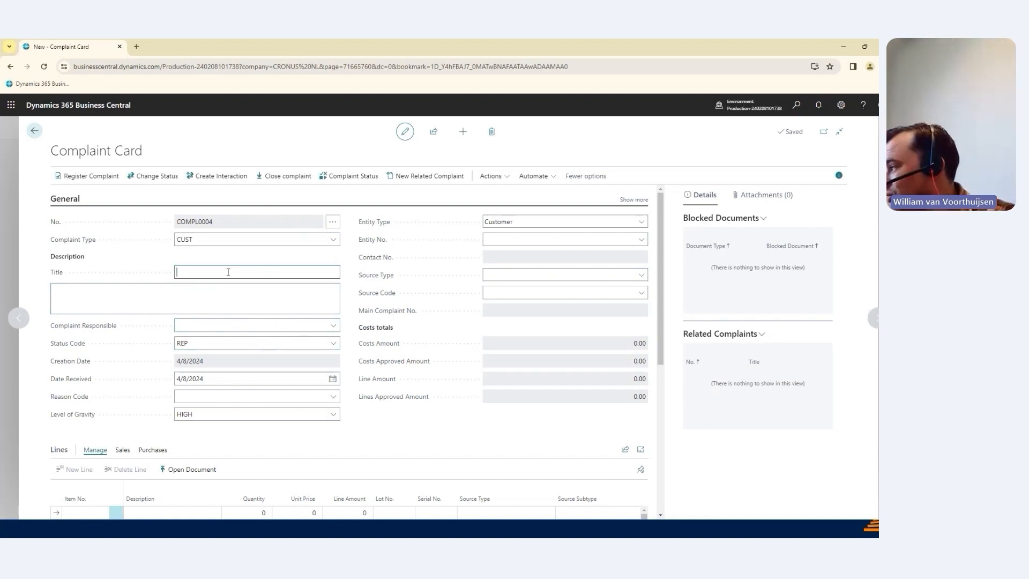
type("Q")
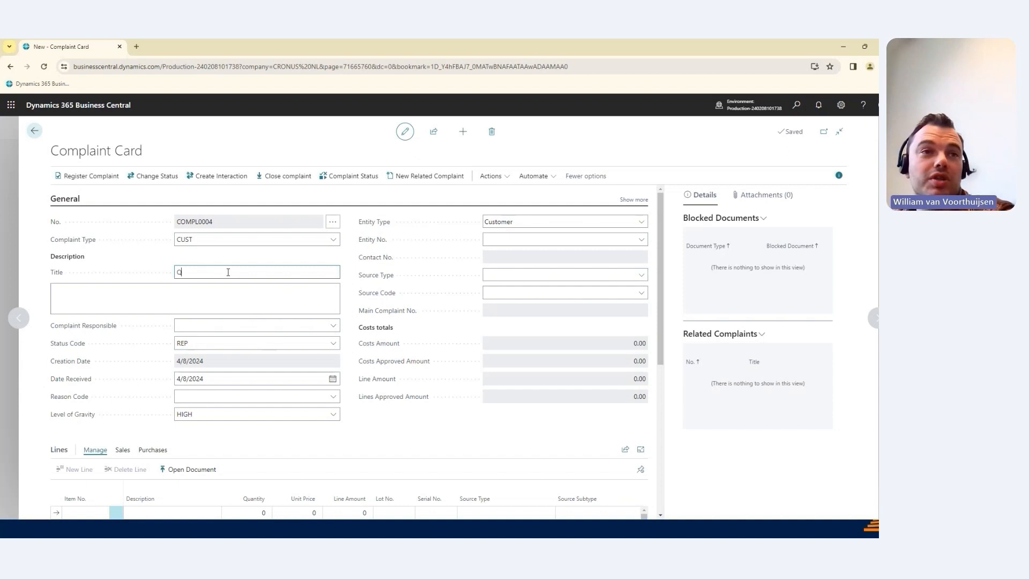
type("uality delivered")
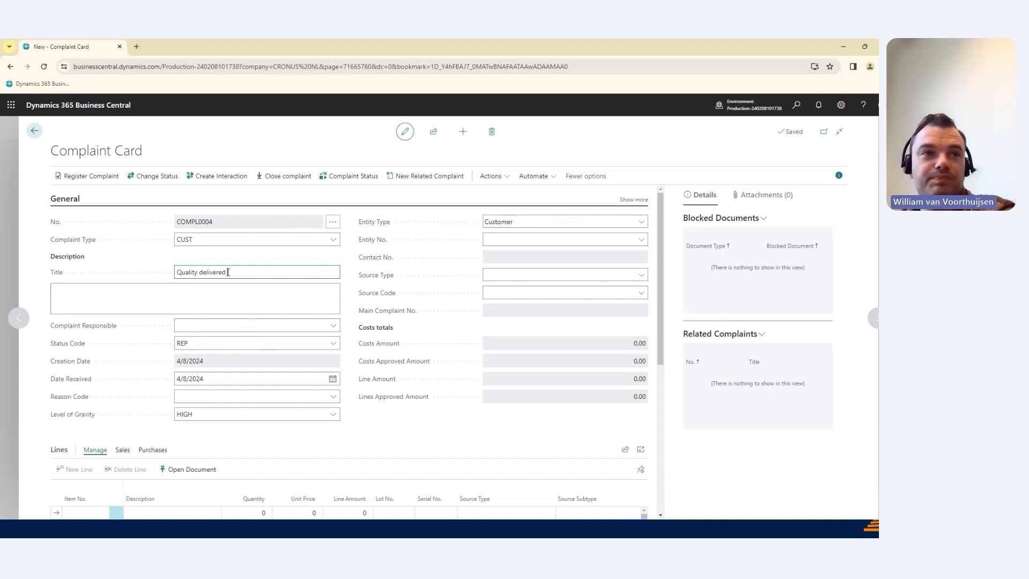
type(" goods")
key("Tab")
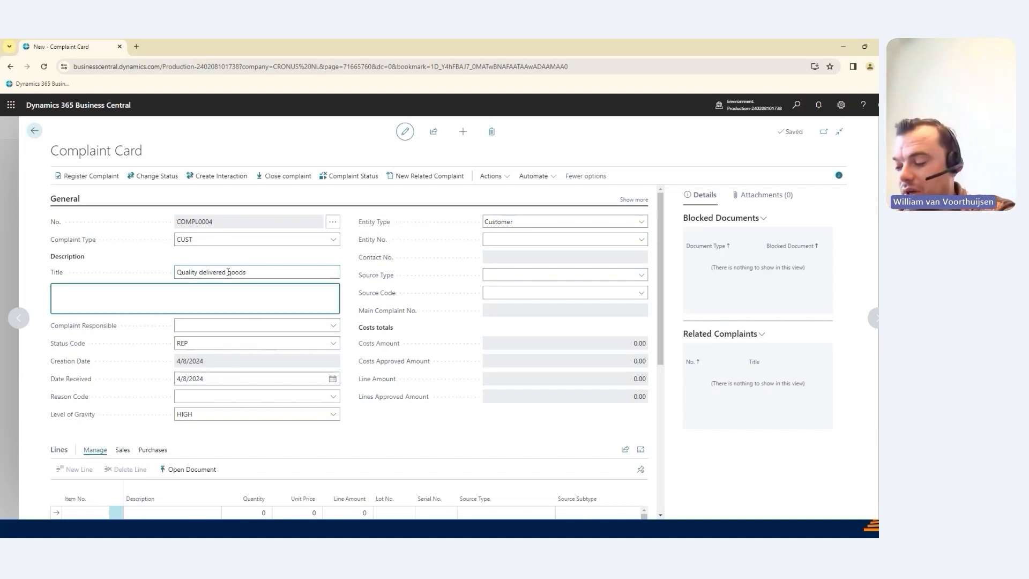
type("more ...")
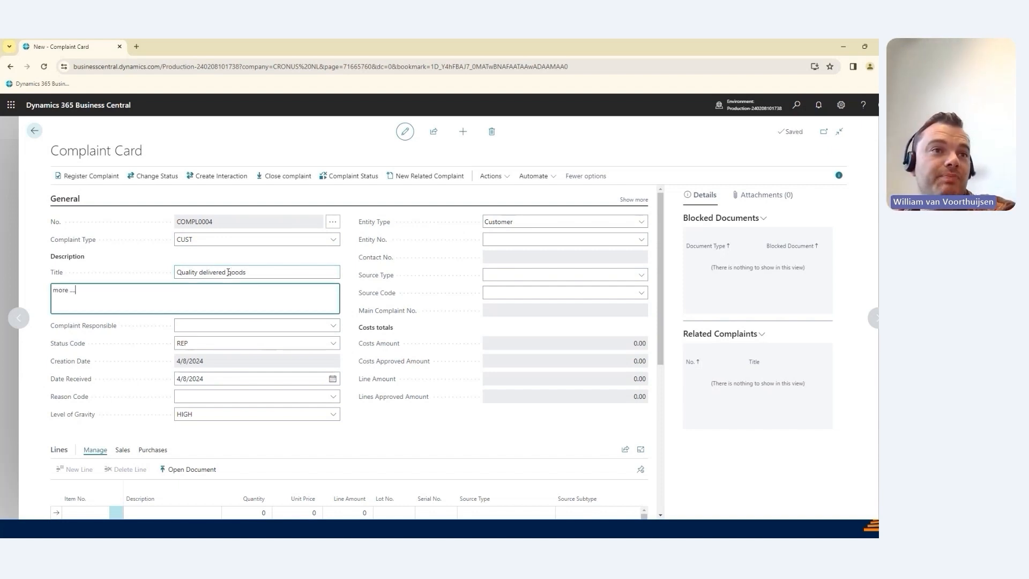
Assign WV as the complaint responsible and set the reason code to QUA (Quality)
left_click(334, 328)
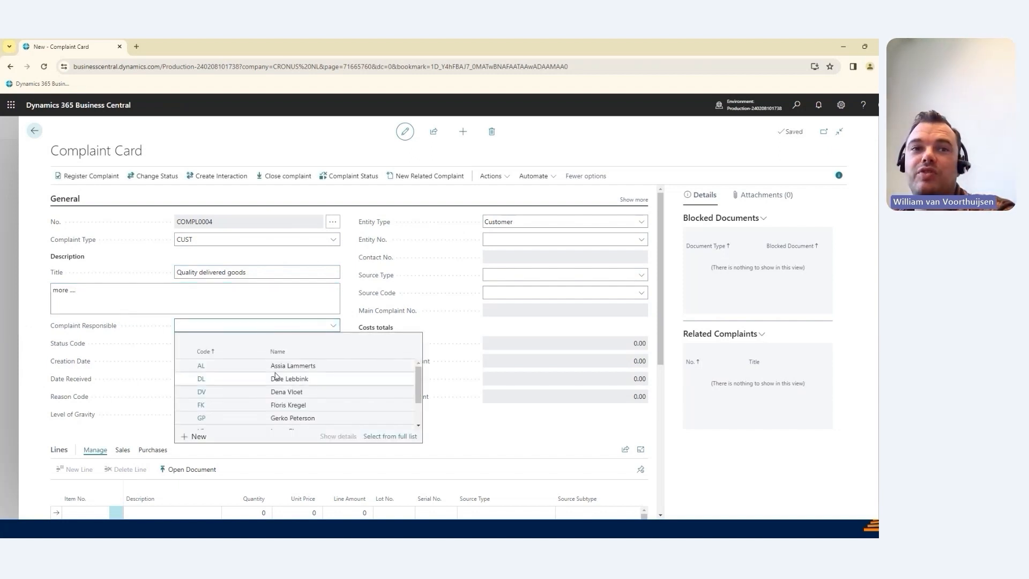
scroll(276, 378, "down", 2)
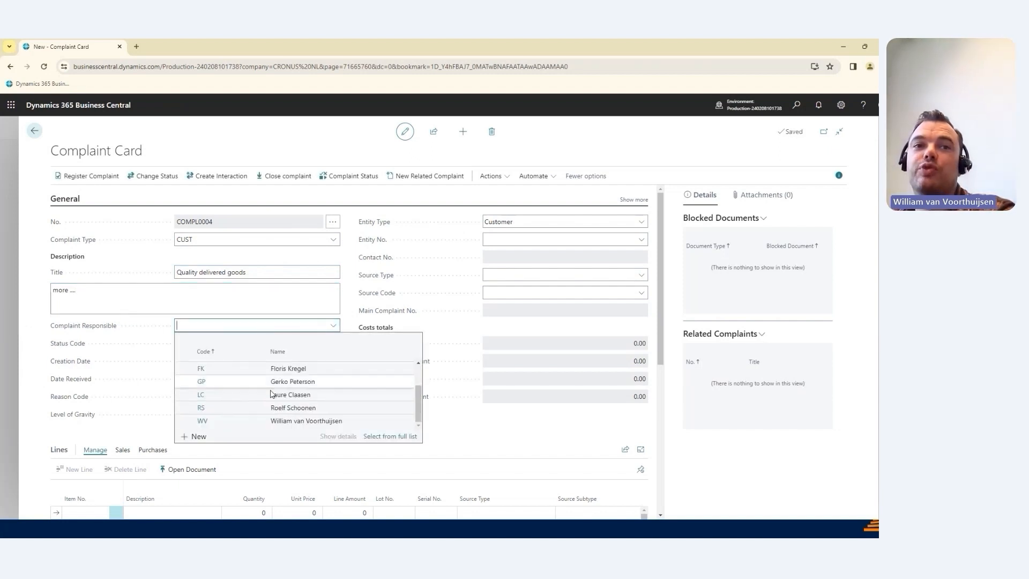
left_click(279, 421)
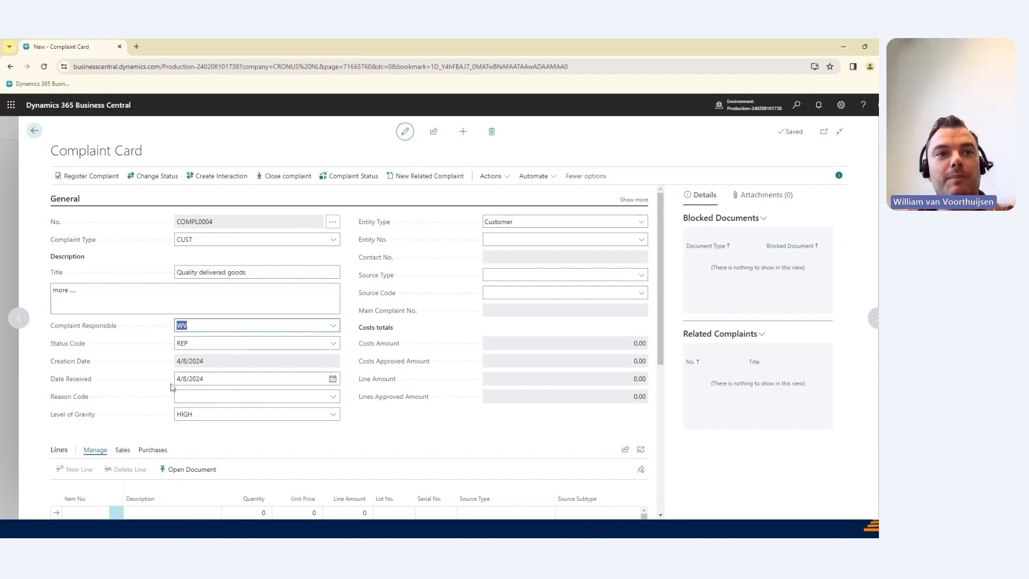
left_click(333, 398)
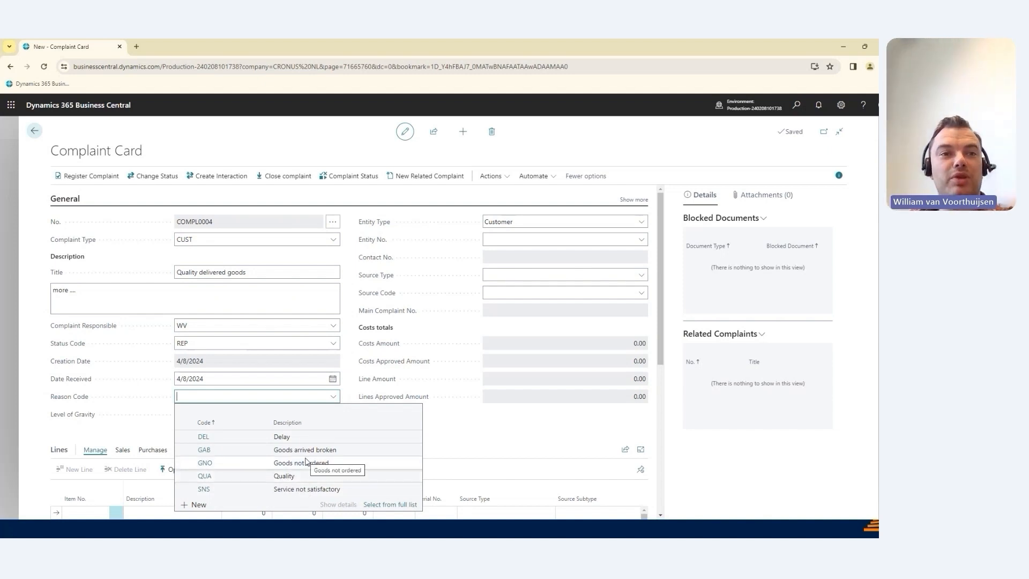
left_click(285, 477)
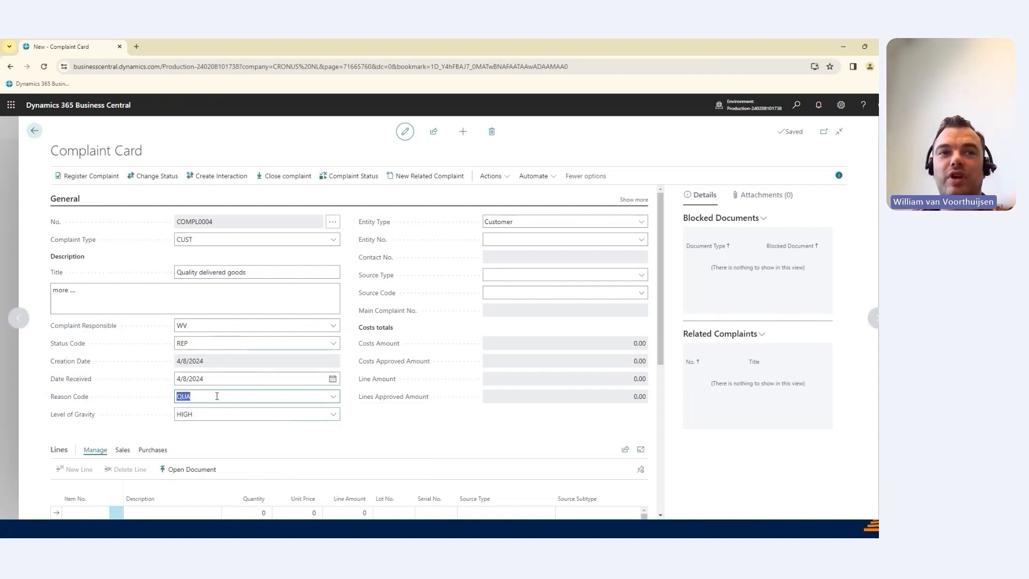
Set Adatum Corporation as the complaint's customer and assign the individual contact person listed under that company
mouse_move(364, 388)
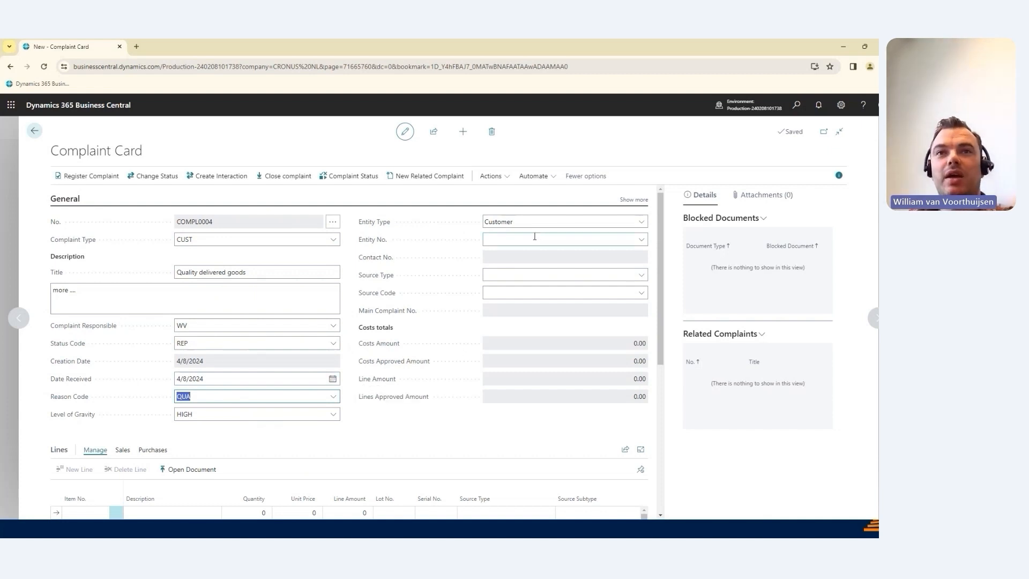
left_click(641, 240)
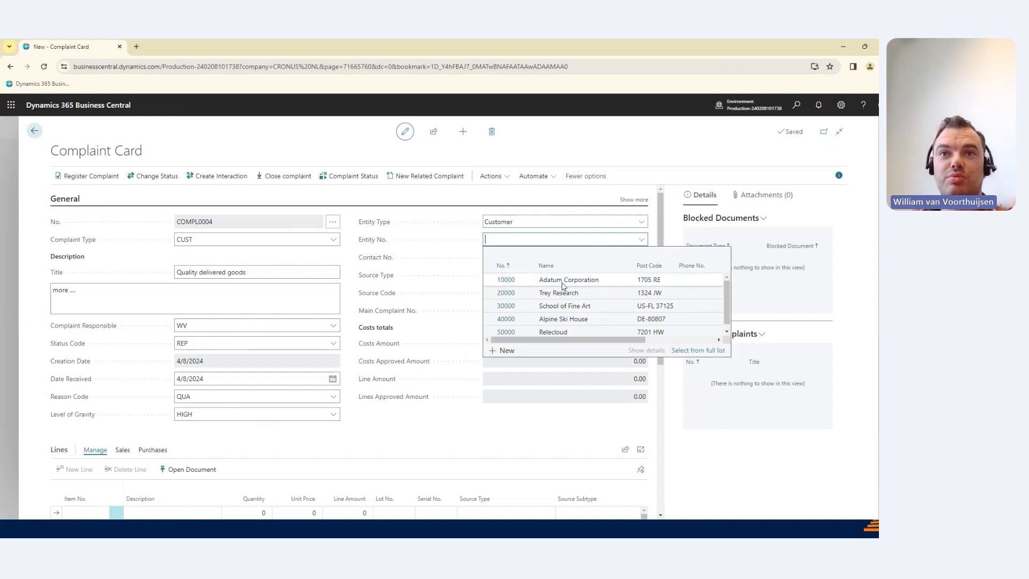
left_click(566, 284)
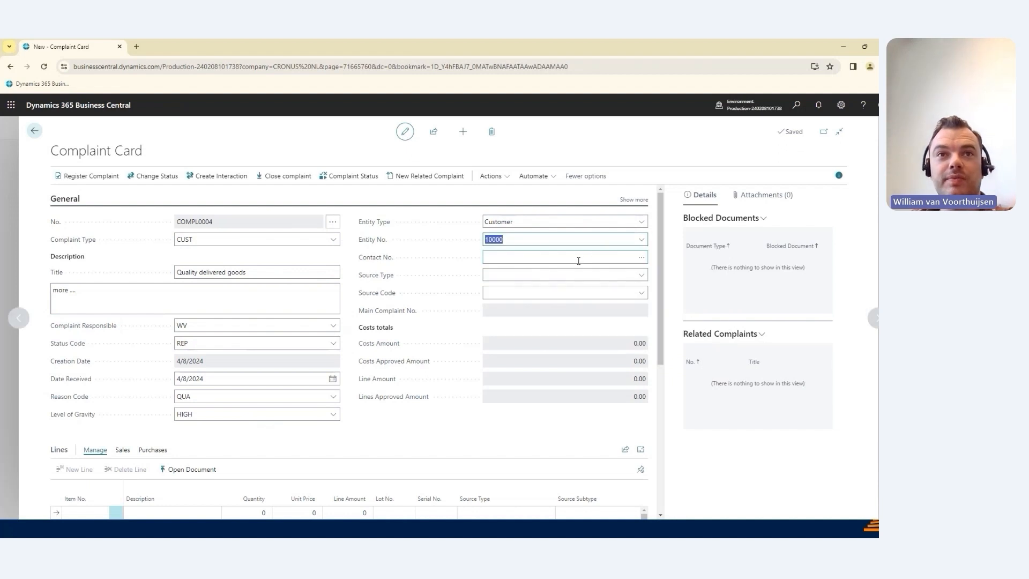
left_click(577, 256)
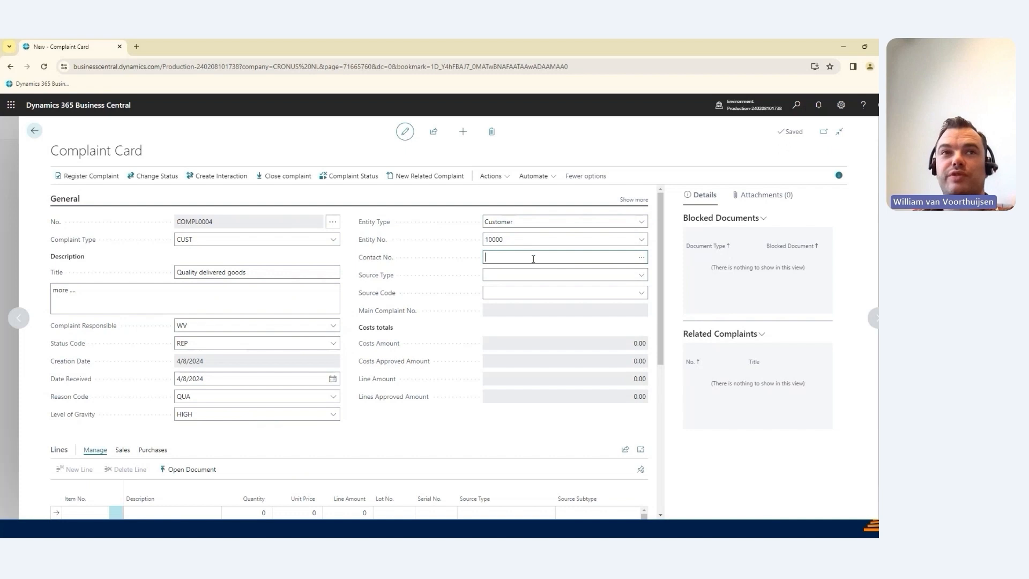
left_click(643, 259)
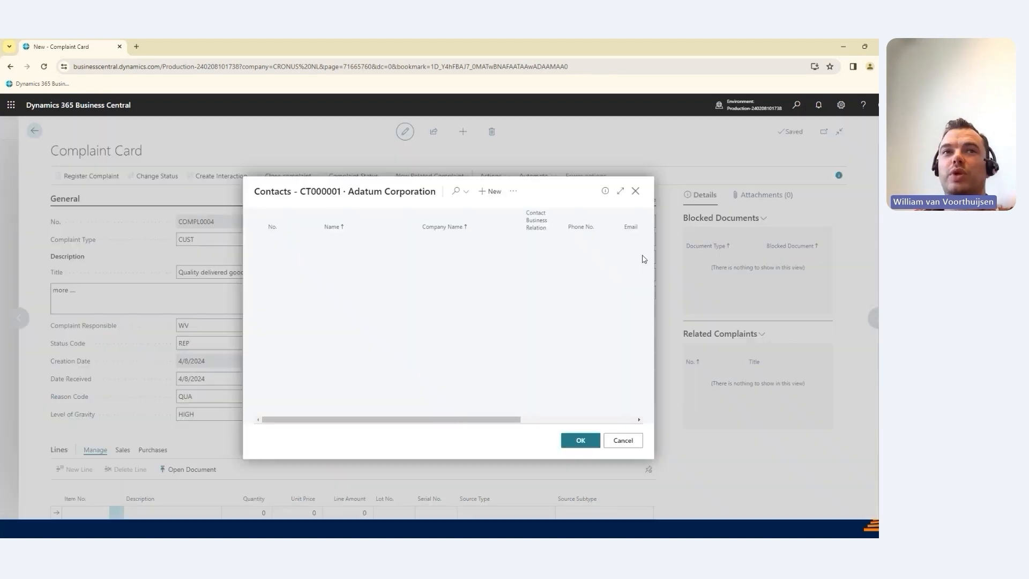
left_click(347, 255)
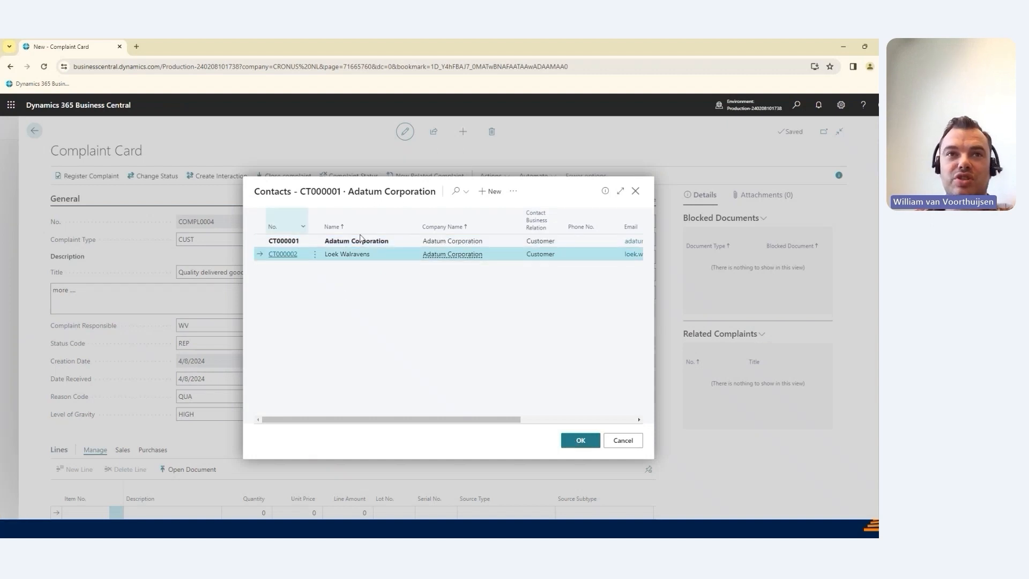
left_click(581, 441)
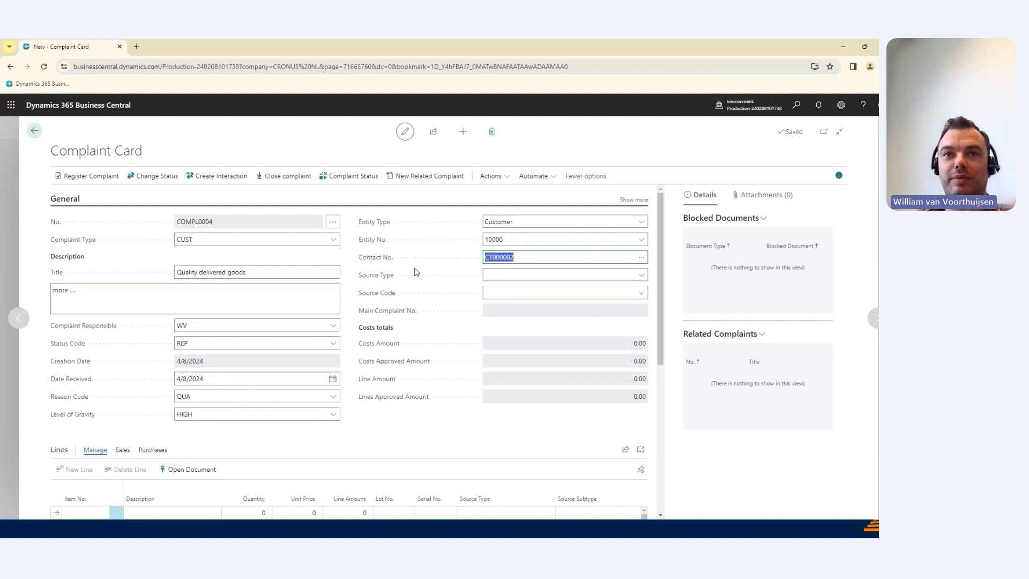
Link the complaint to Adatum Corporation's first listed sales order as its source and fill the complaint with the source document lines
left_click(555, 276)
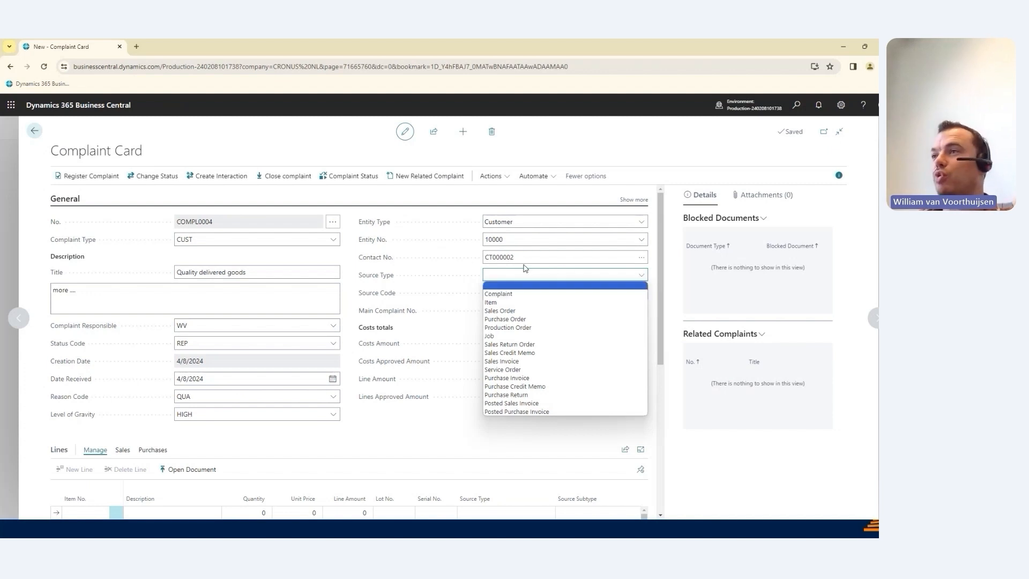
left_click(506, 310)
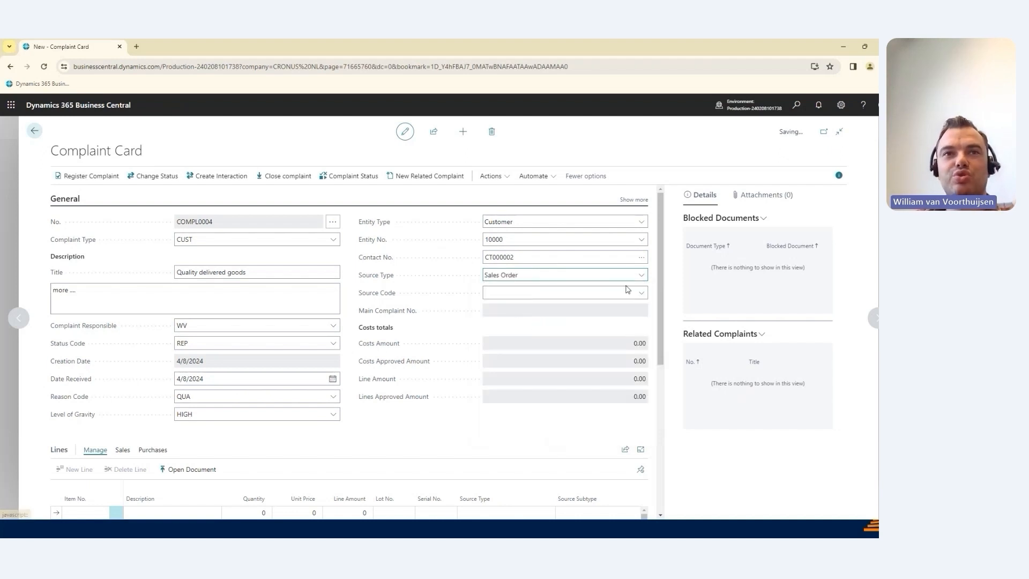
left_click(643, 295)
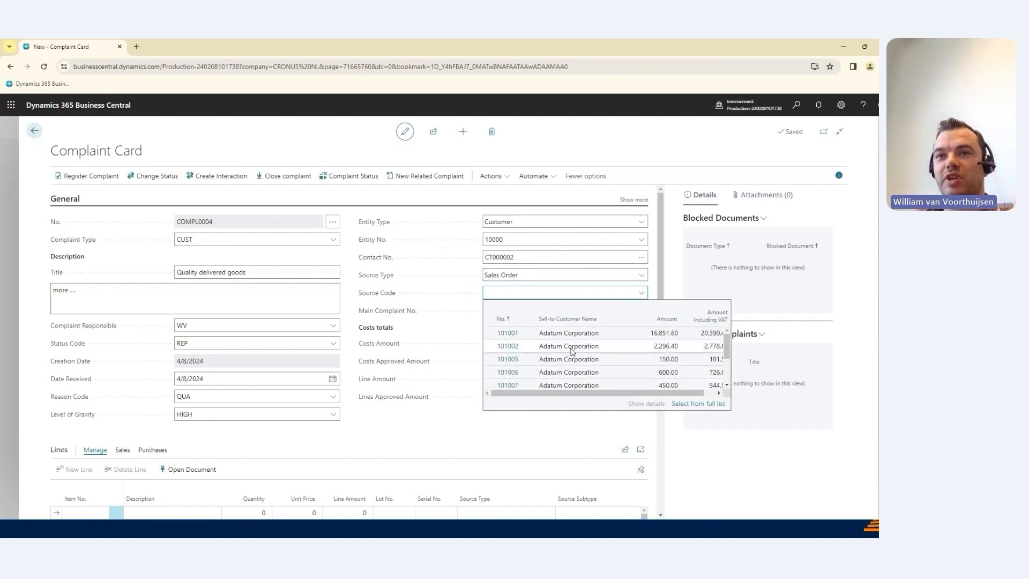
left_click(573, 332)
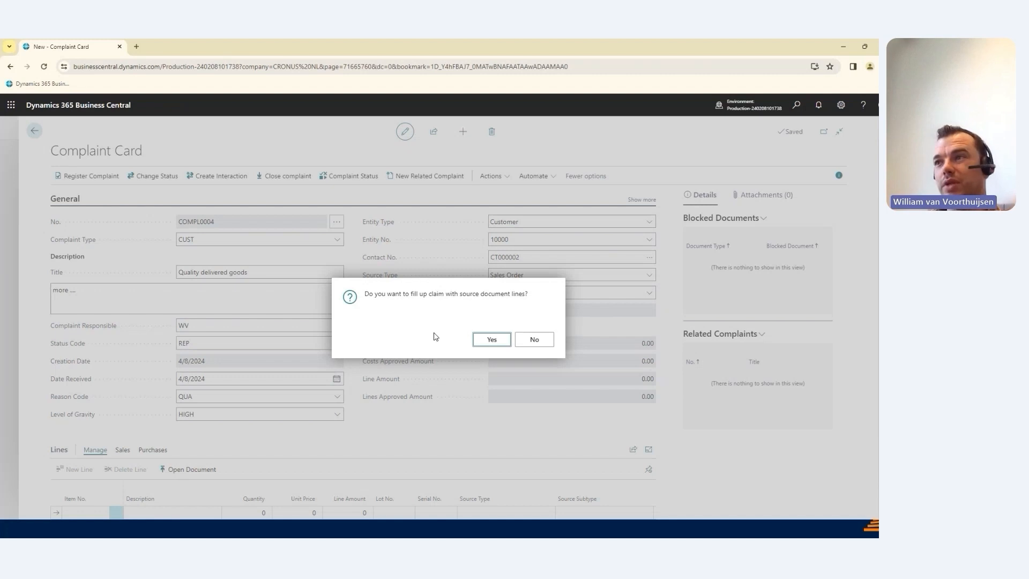
left_click(490, 340)
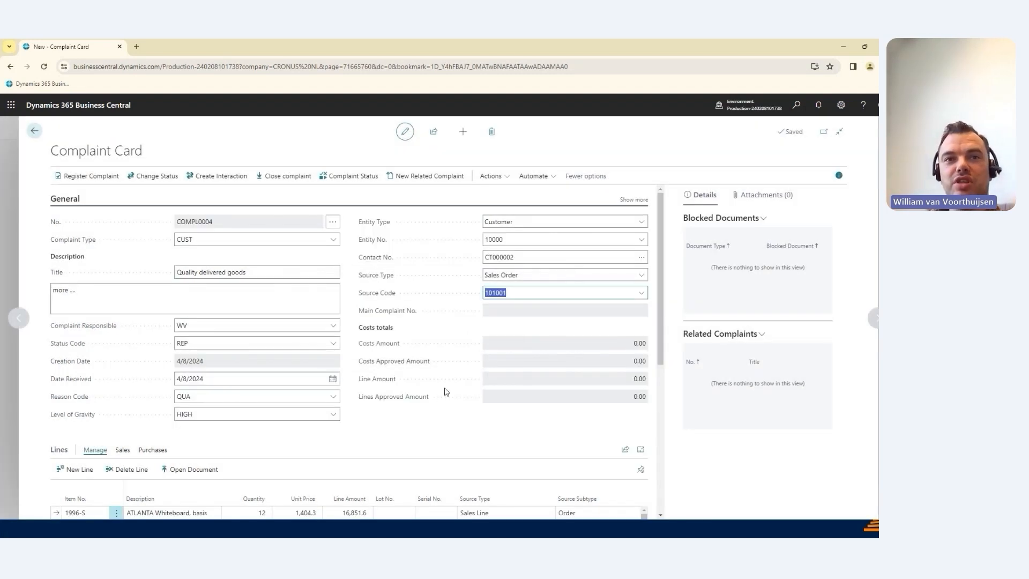
Review the complaint's imported item line, the Costs section and the costs totals
scroll(439, 402, "down", 2)
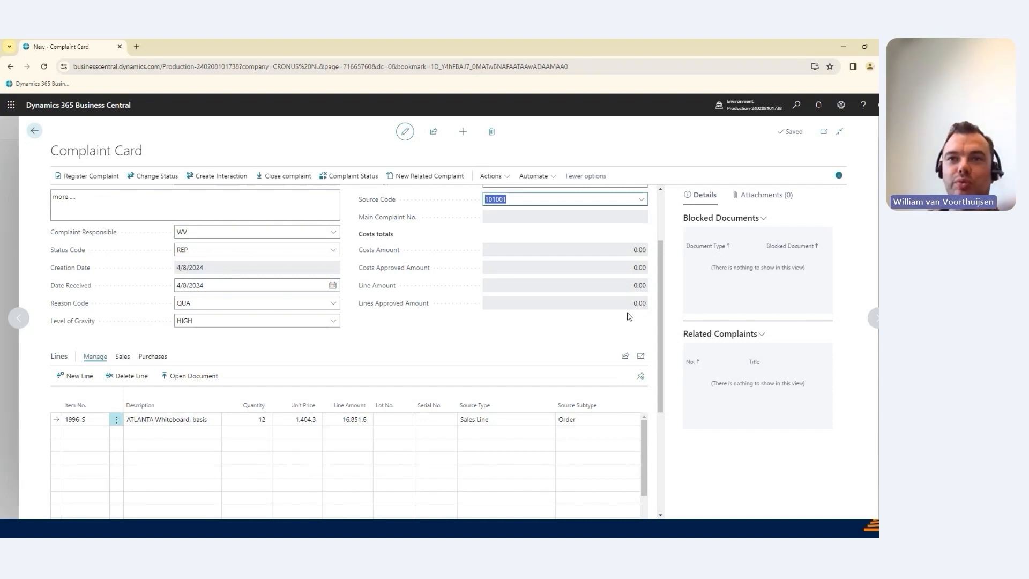
scroll(649, 311, "up", 3)
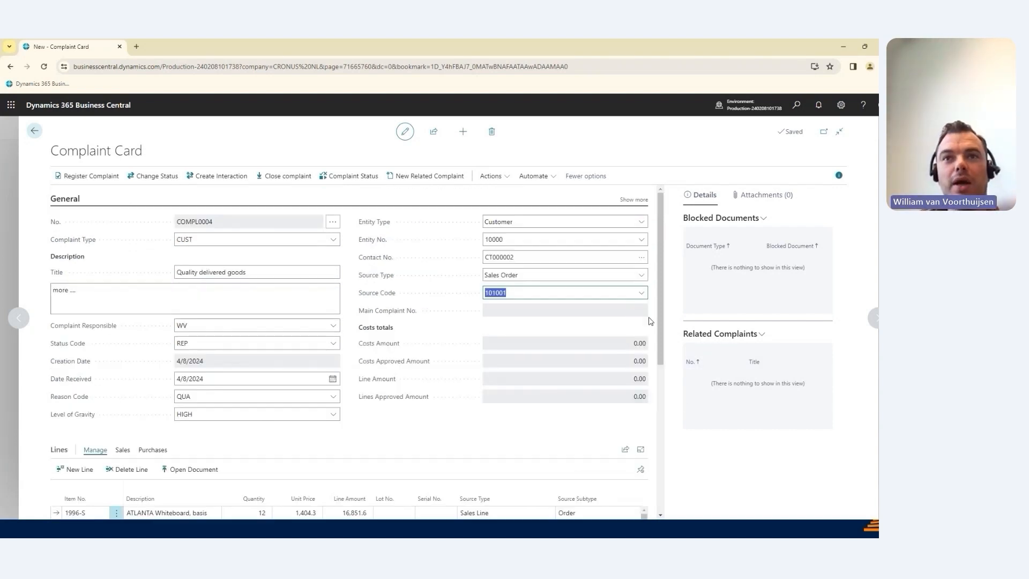
scroll(650, 321, "down", 5)
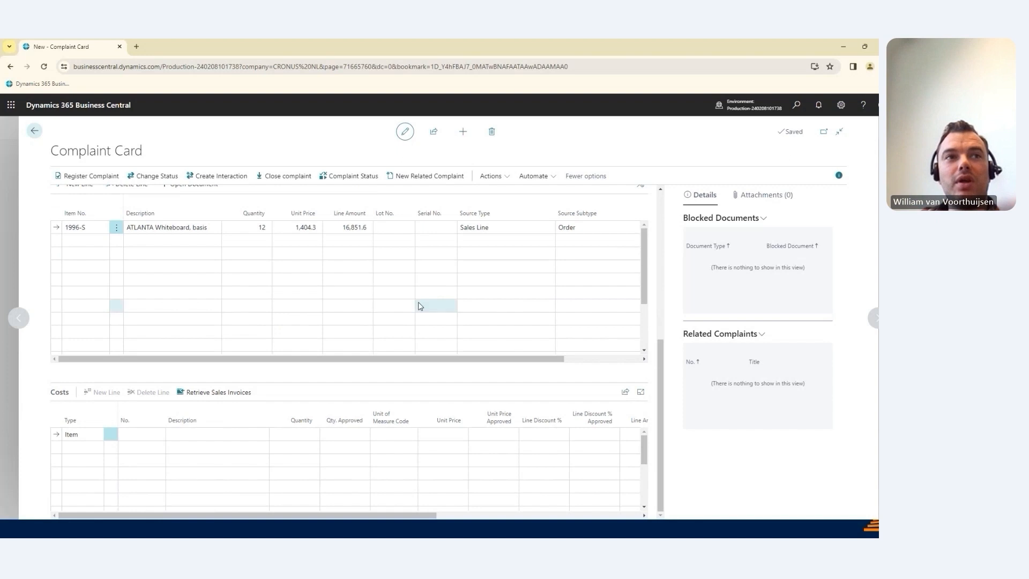
scroll(75, 316, "up", 1)
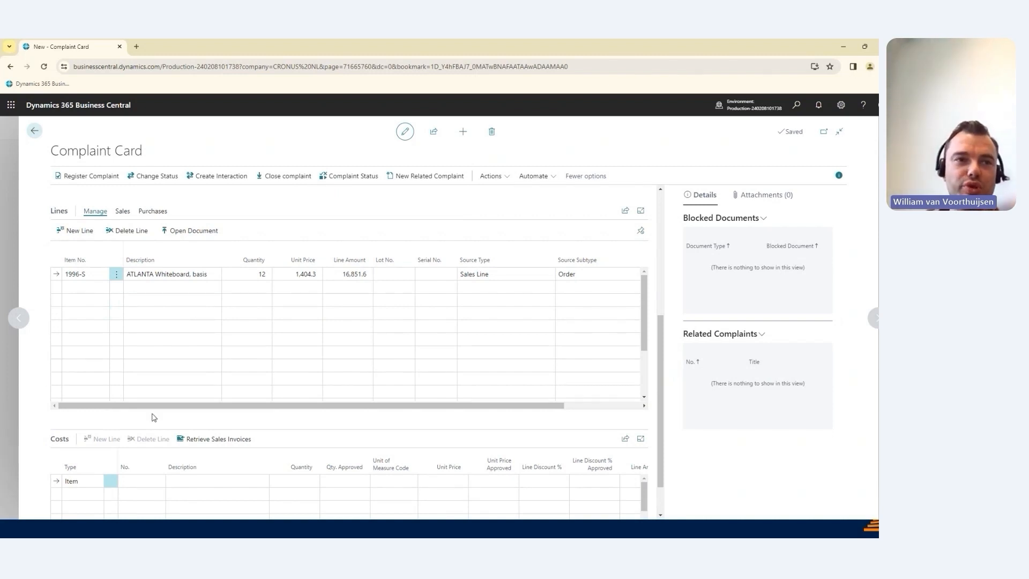
scroll(153, 417, "down", 1)
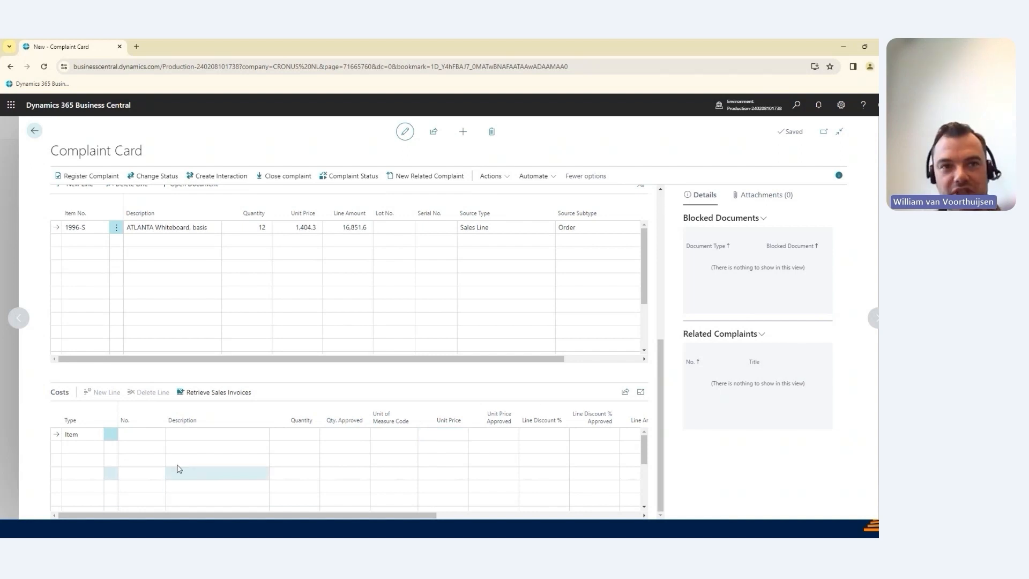
mouse_move(546, 413)
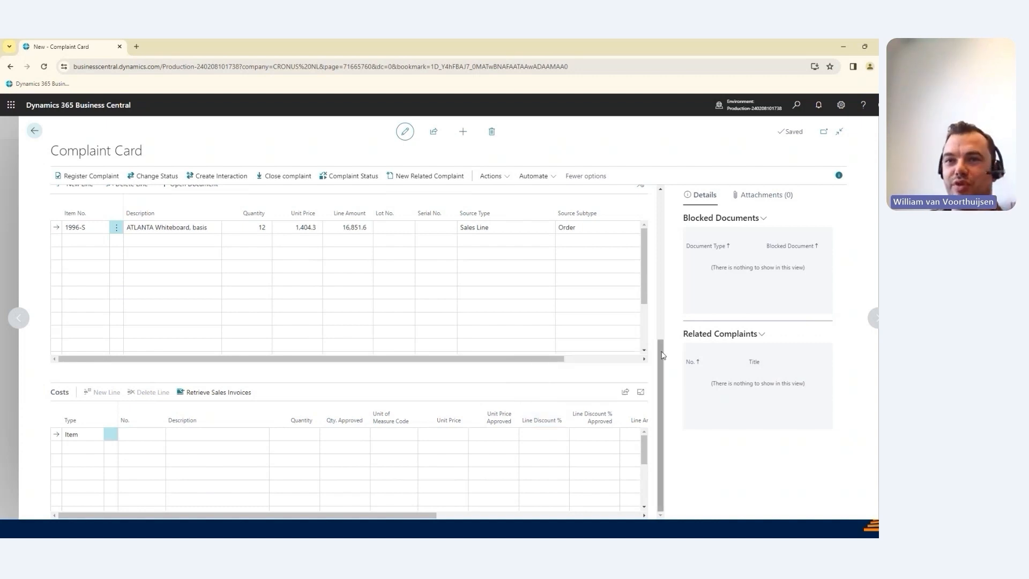
scroll(664, 356, "up", 5)
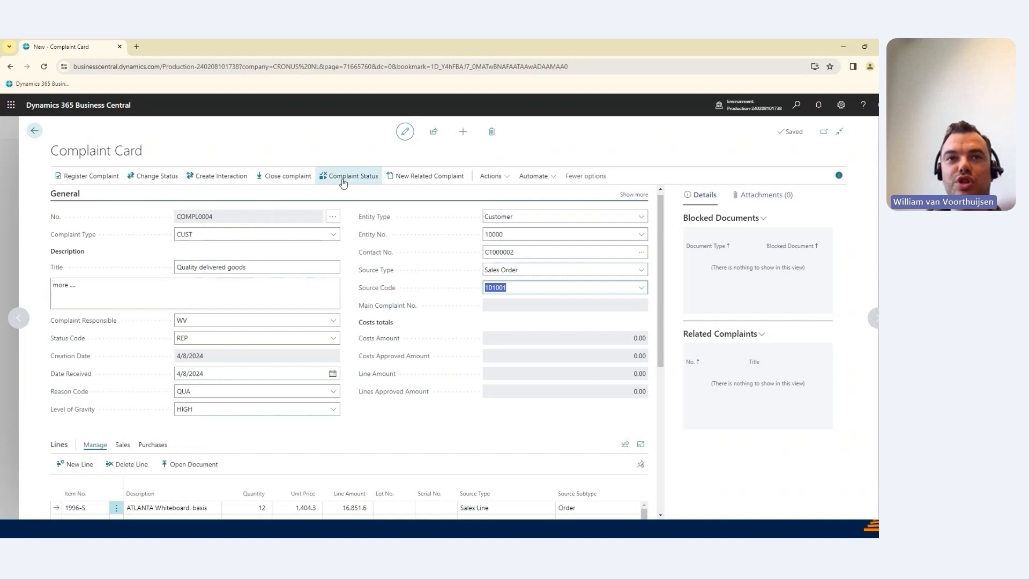
Examine the open task of the Registered status in the complaint's status list, fitting the Description column to show its full text
left_click(343, 183)
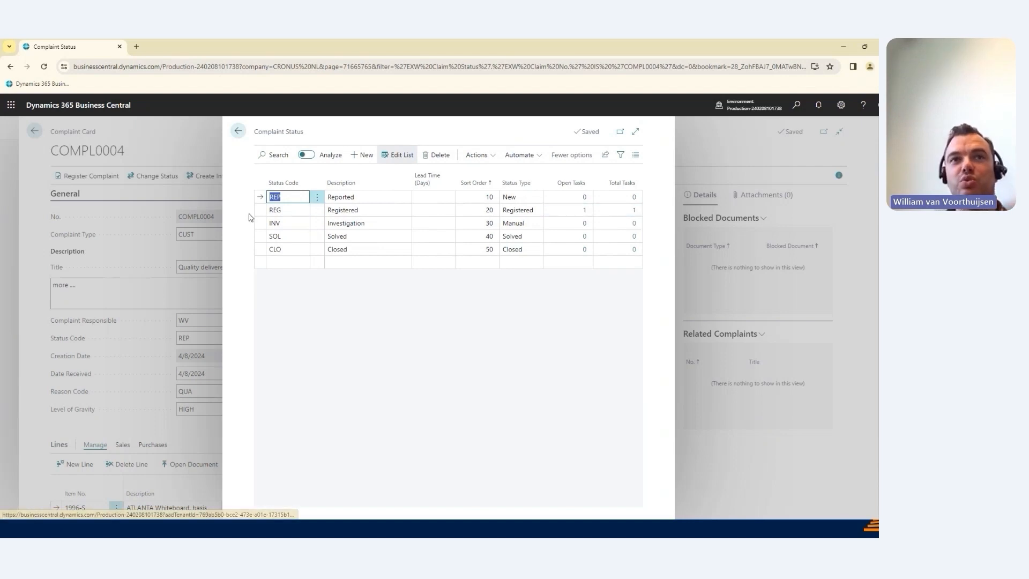
left_click(585, 213)
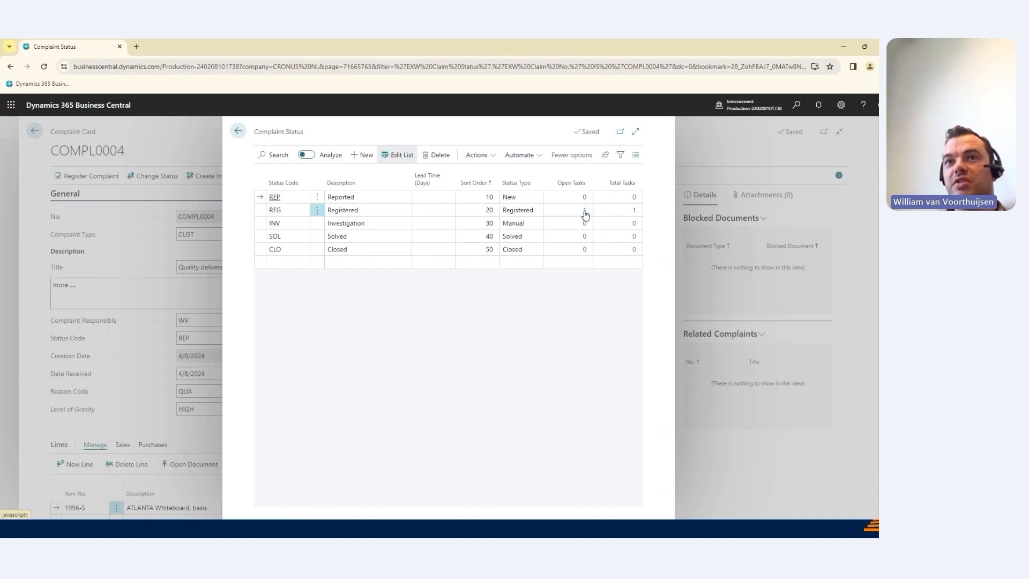
left_click(585, 215)
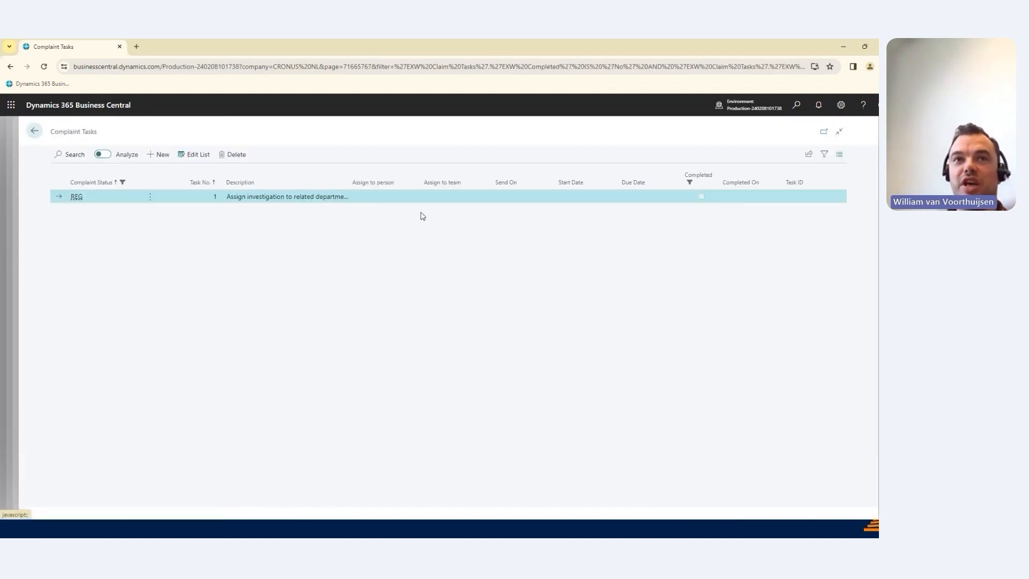
double_click(351, 176)
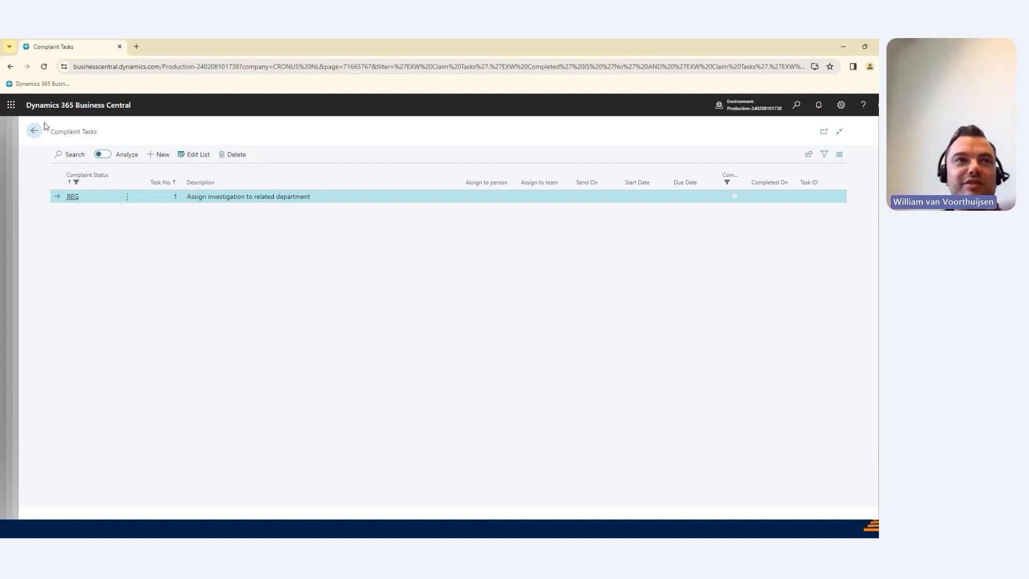
left_click(37, 132)
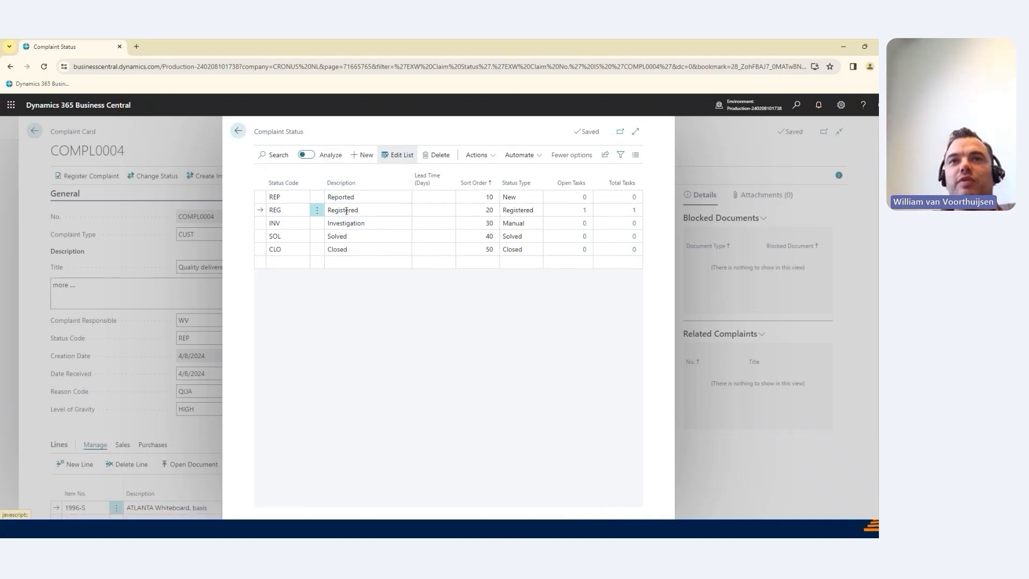
Examine the status types available for the Reported status, leaving it as New, and return to the complaint card
left_click(536, 199)
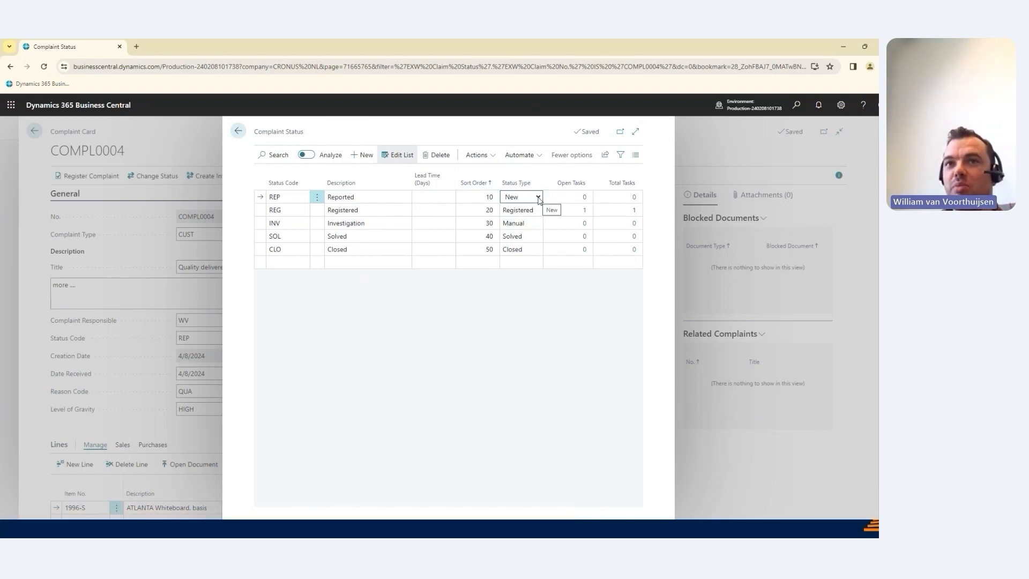
left_click(539, 198)
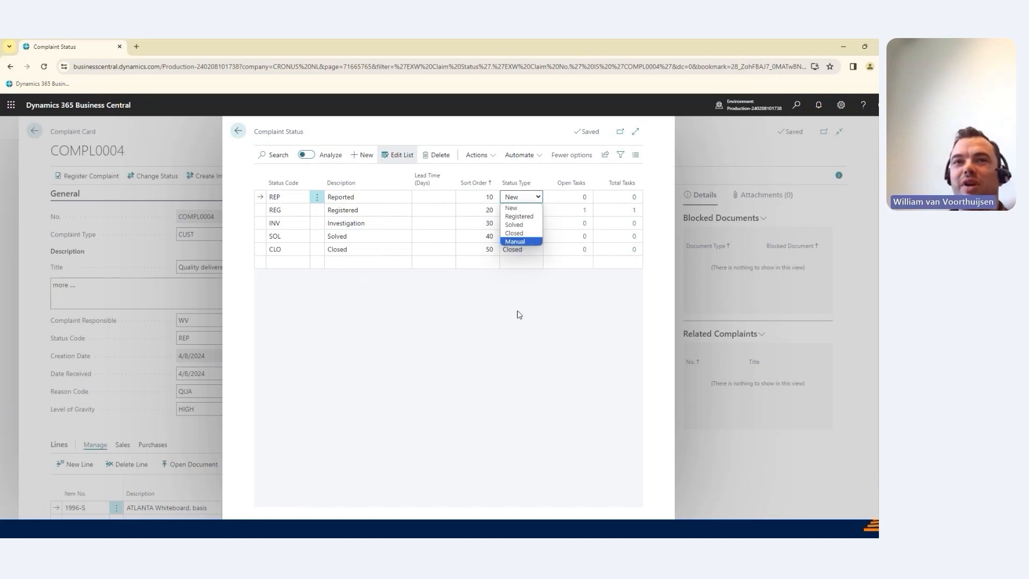
left_click(507, 241)
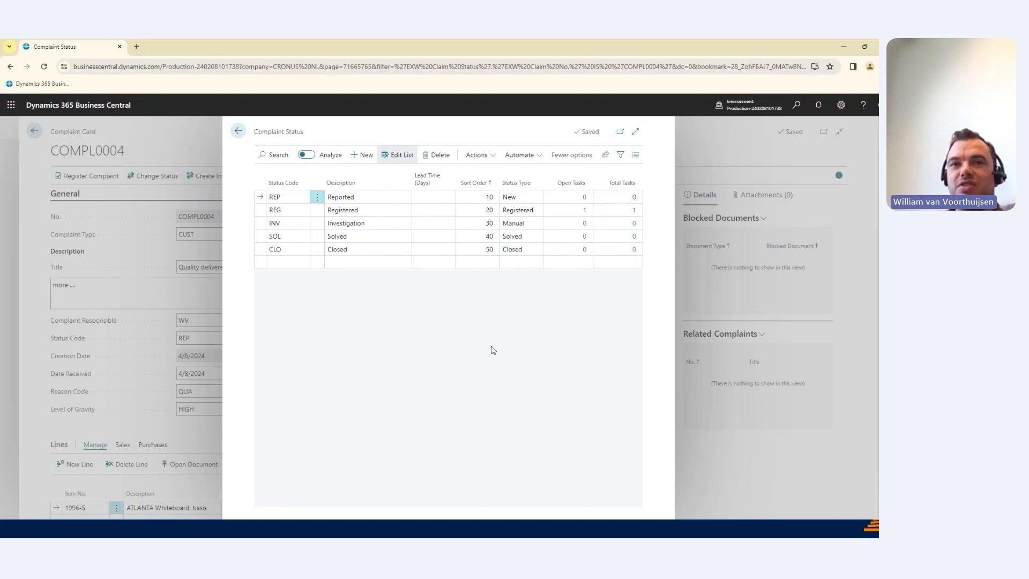
key("Escape")
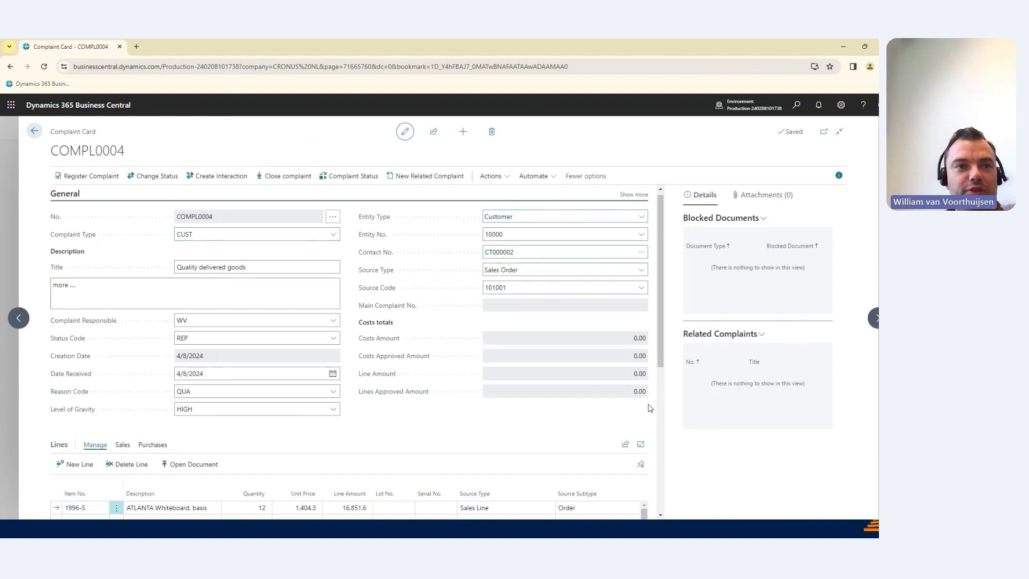
Register the complaint without notifying the customer and return to the Complaints list
left_click(102, 177)
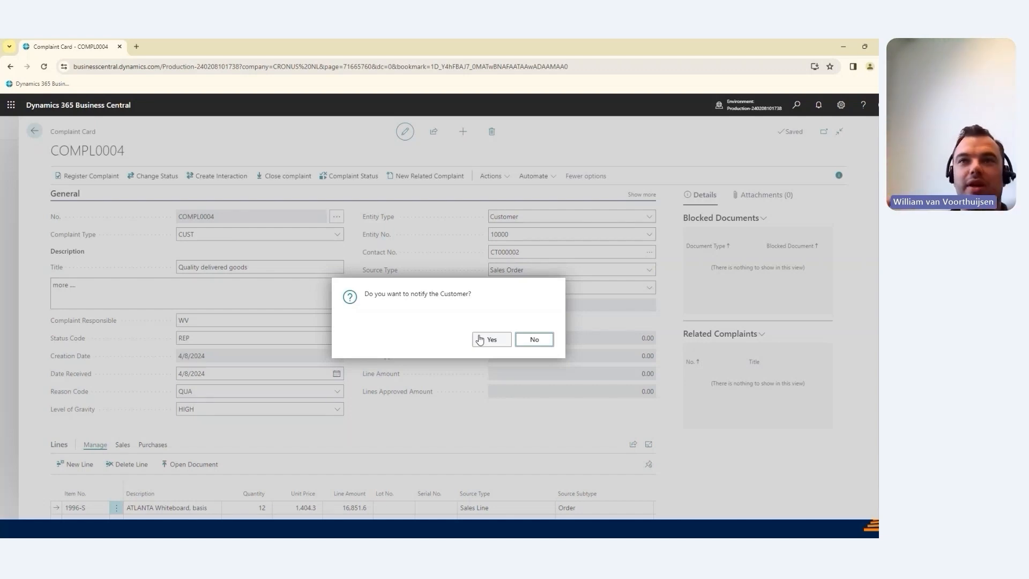
left_click(534, 341)
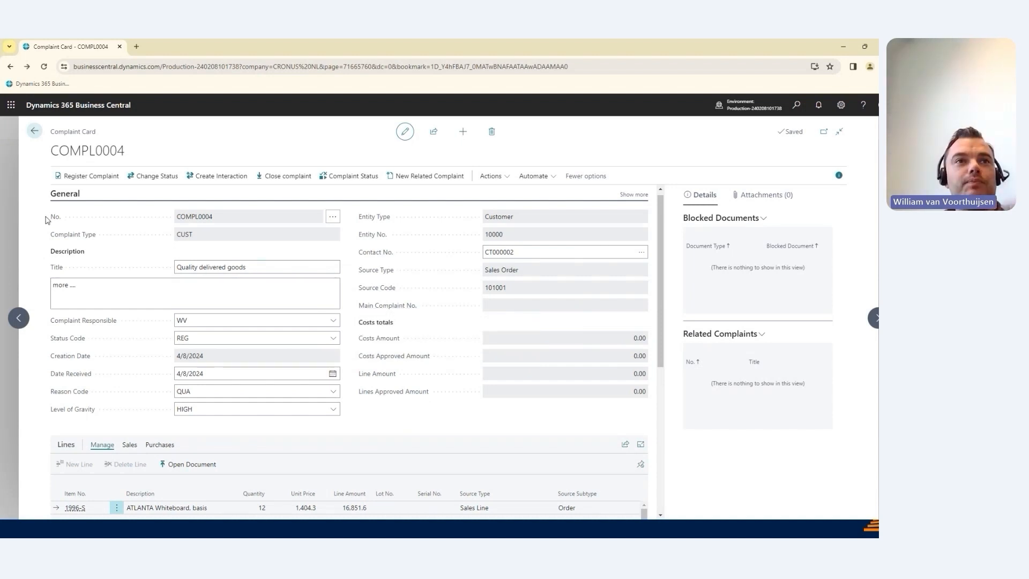
key("Escape")
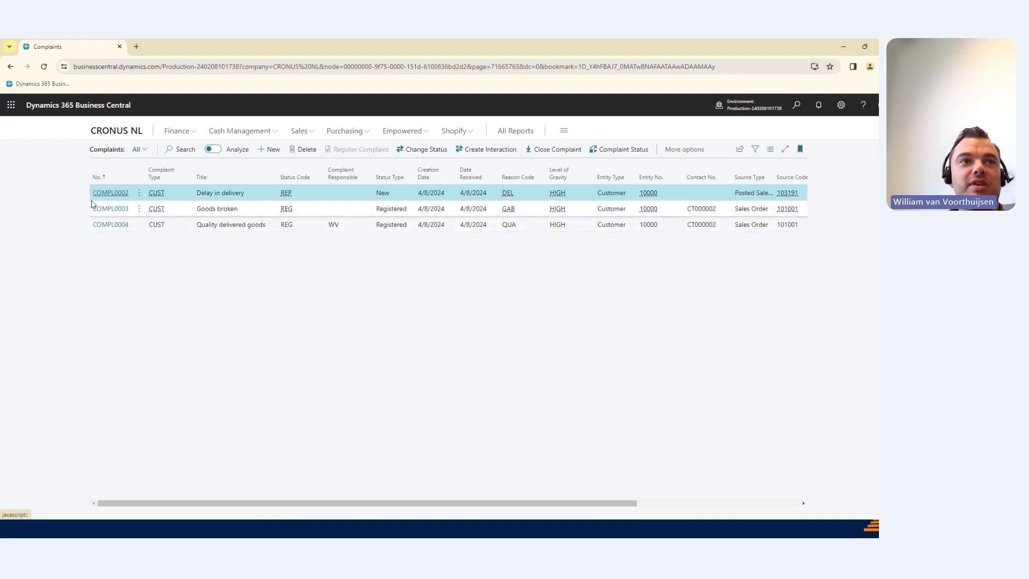
Examine the blocked documents and their available actions on the "Delay in delivery" complaint, returning to the Complaints list when done
left_click(114, 194)
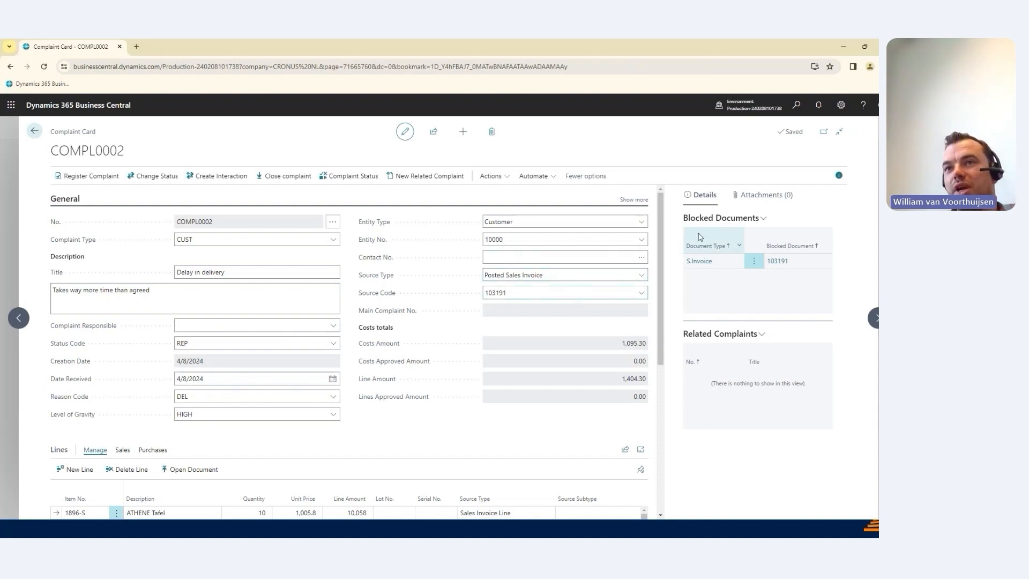
left_click(764, 219)
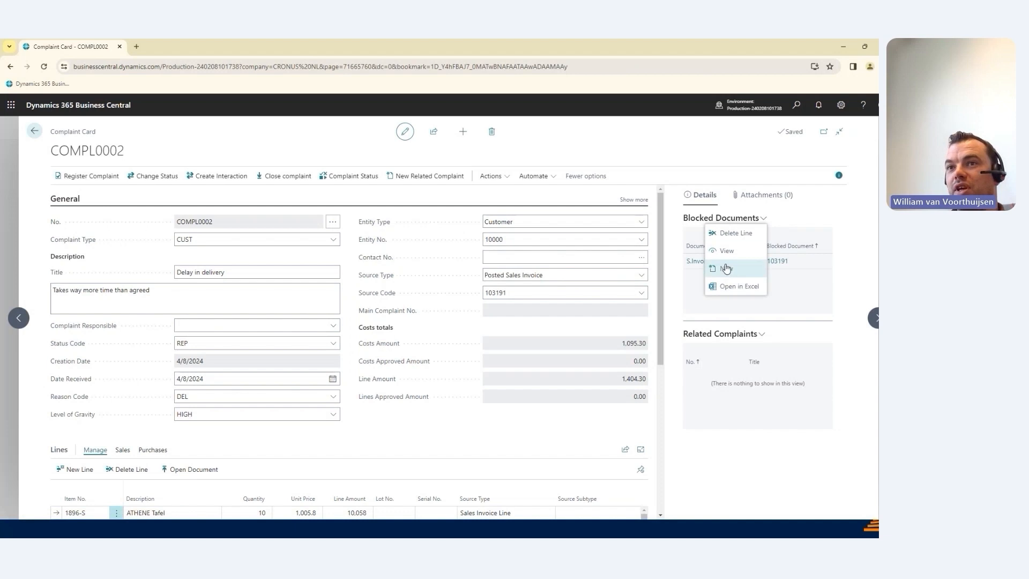
left_click(813, 289)
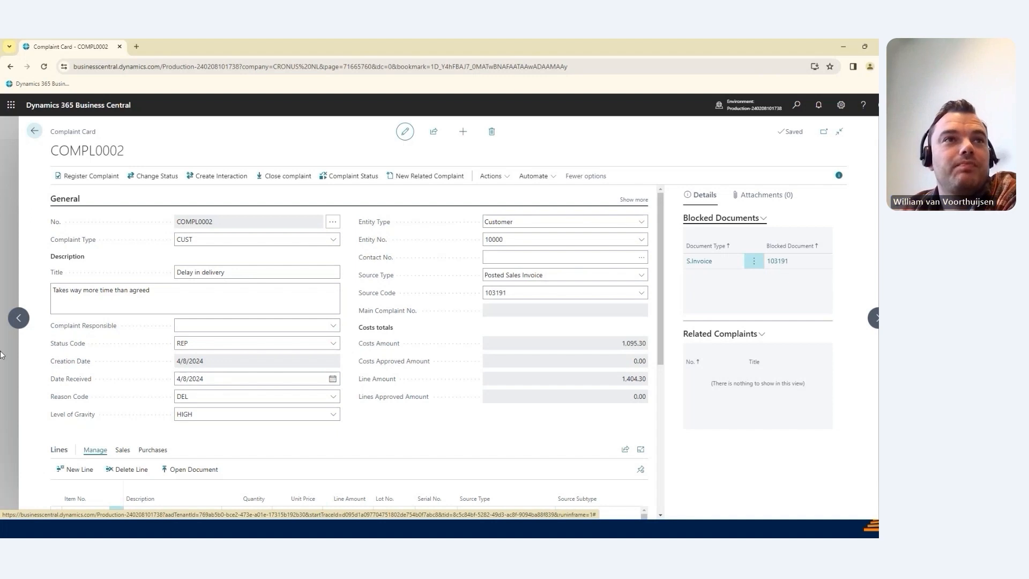
left_click(33, 131)
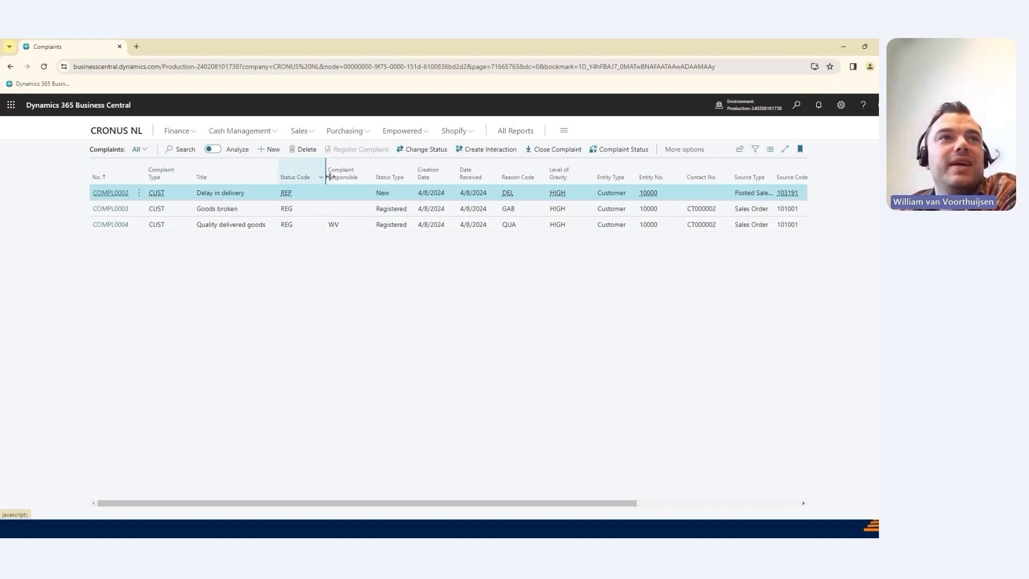
Reopen the Complaints list from the home page and examine the Complaint Management pages available in the Empowered module, including Archived Complaints
left_click(114, 132)
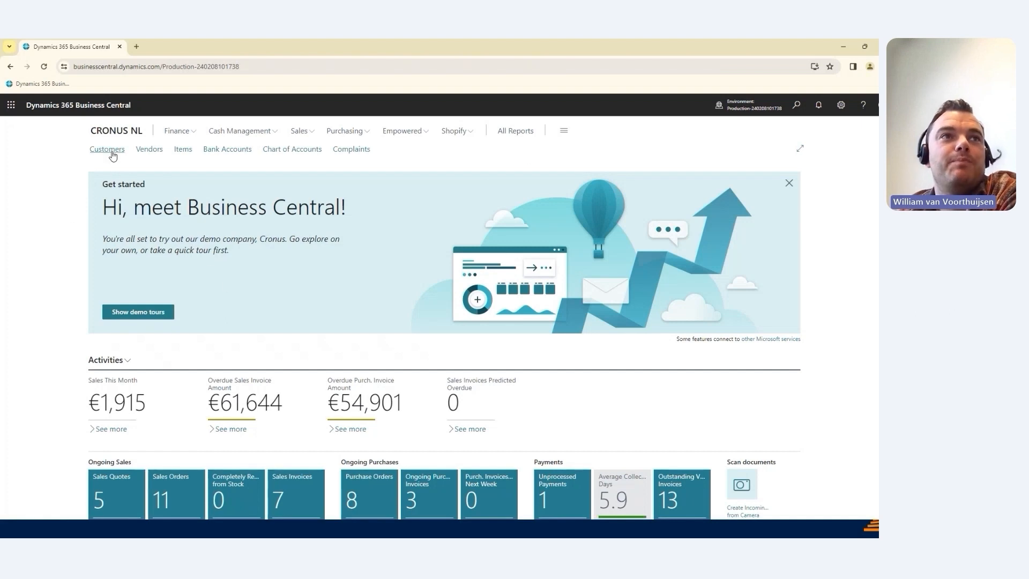
left_click(346, 155)
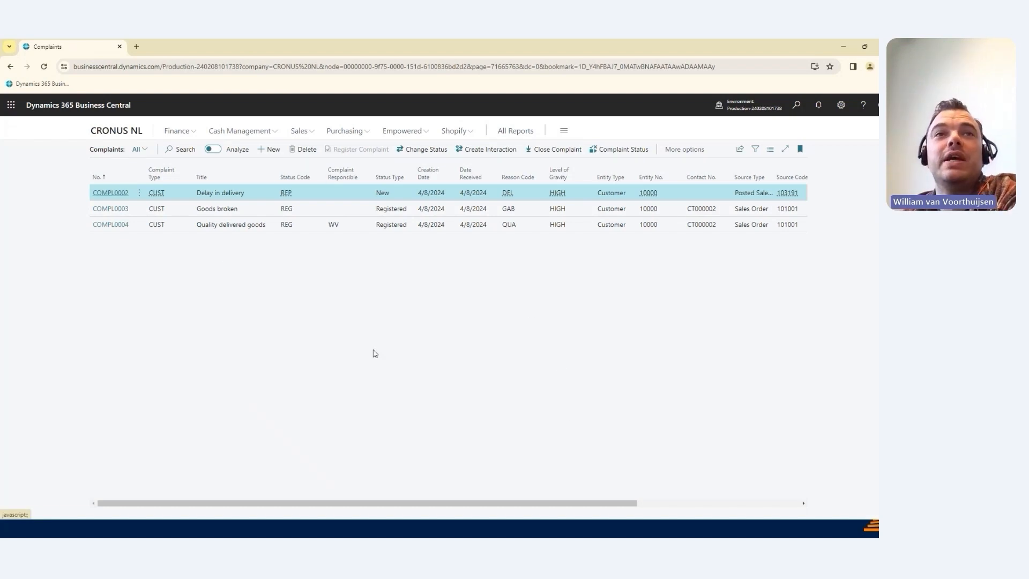
left_click(426, 133)
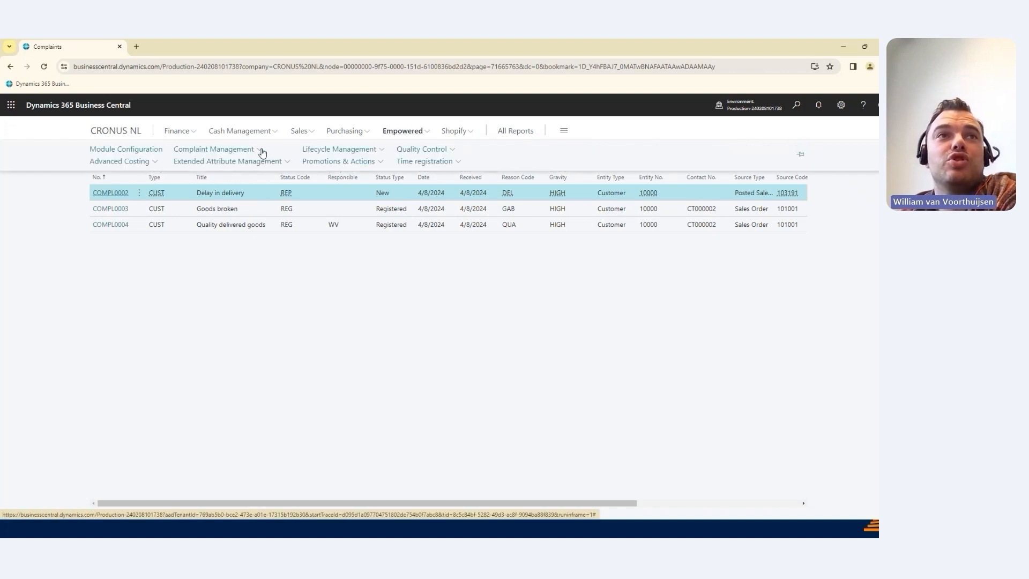
left_click(262, 153)
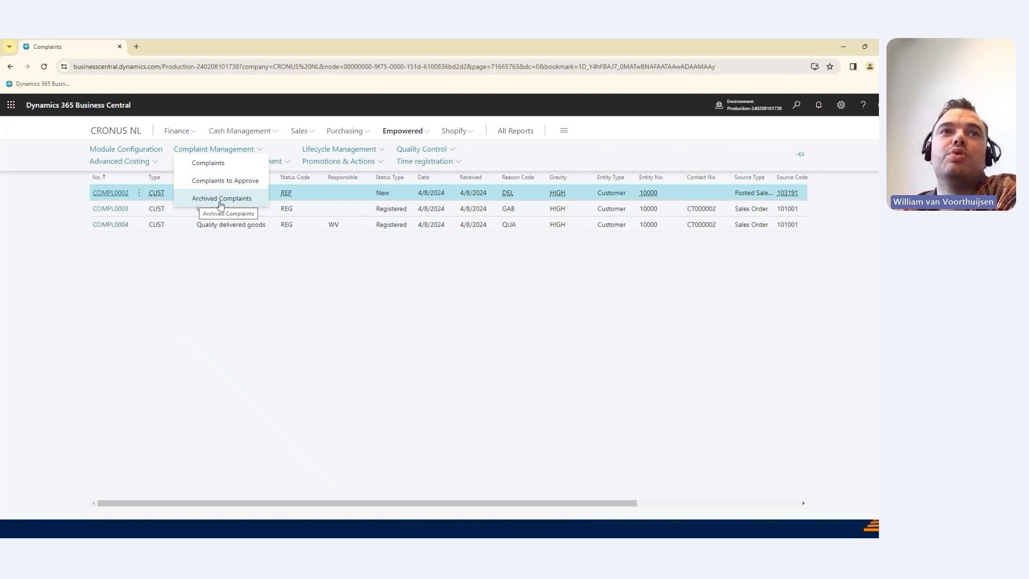
Open the Customers list and examine the details of Adatum Corporation, from its open claims to its sales history
left_click(117, 131)
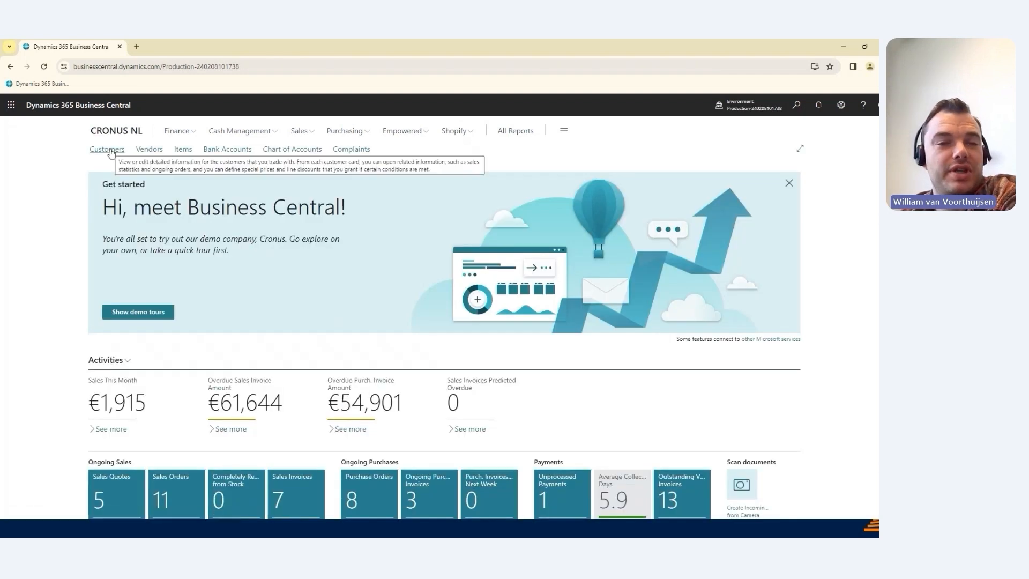
left_click(92, 153)
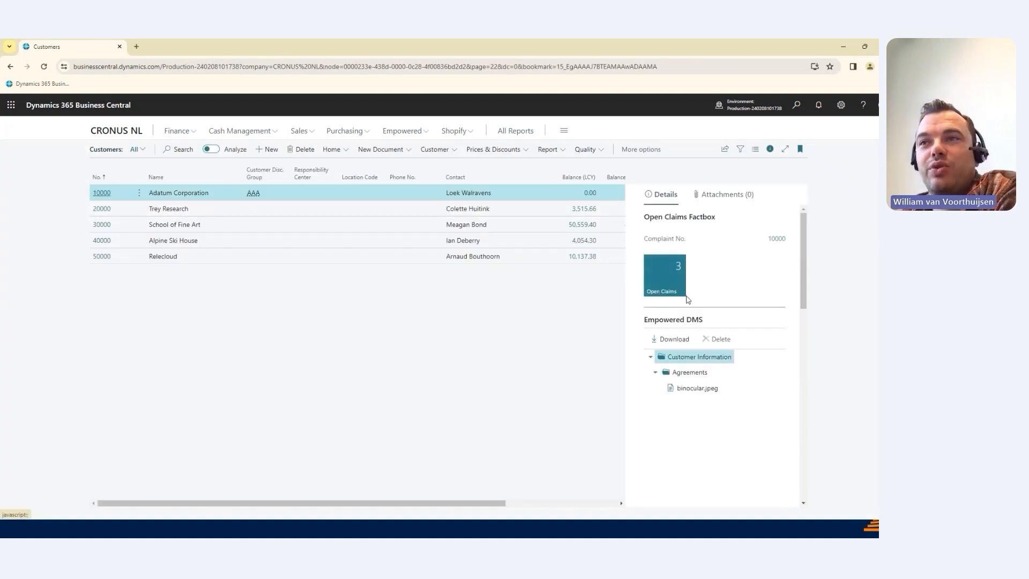
scroll(716, 303, "down", 5)
scroll(713, 289, "down", 1)
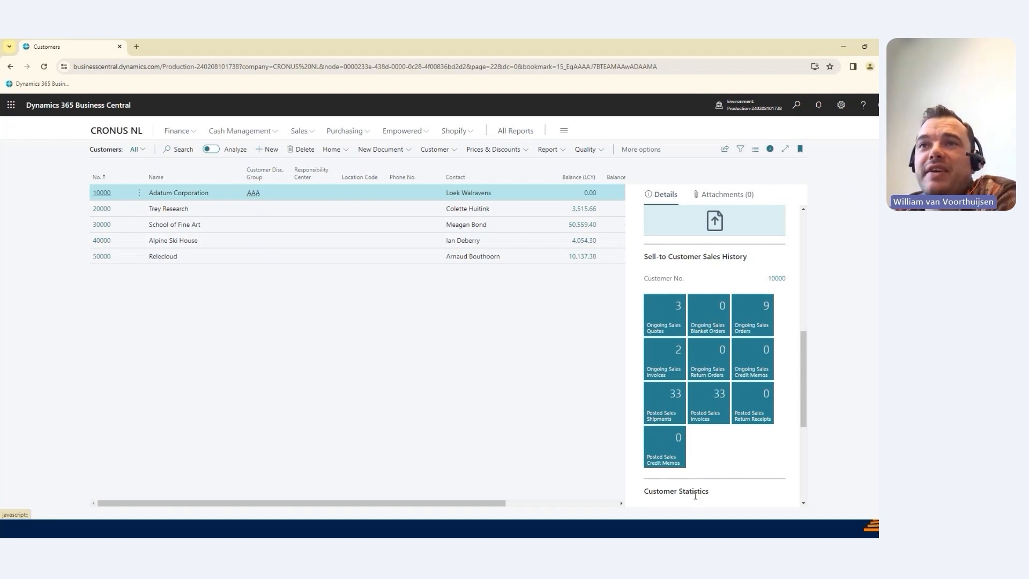
scroll(695, 494, "up", 8)
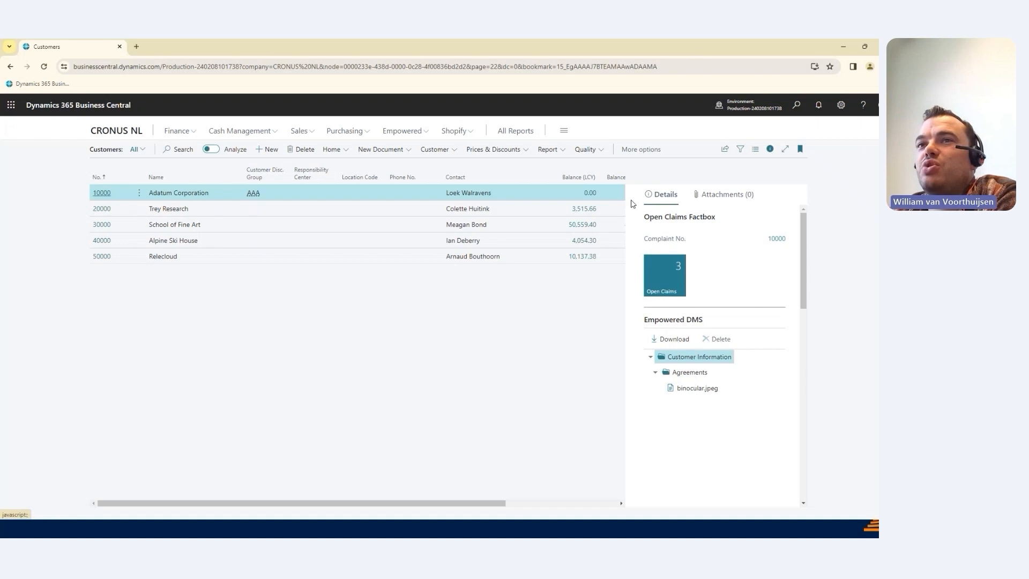
View the open claims of Adatum Corporation, return to the Customers list and examine the customer's Empowered DMS documents
left_click(675, 272)
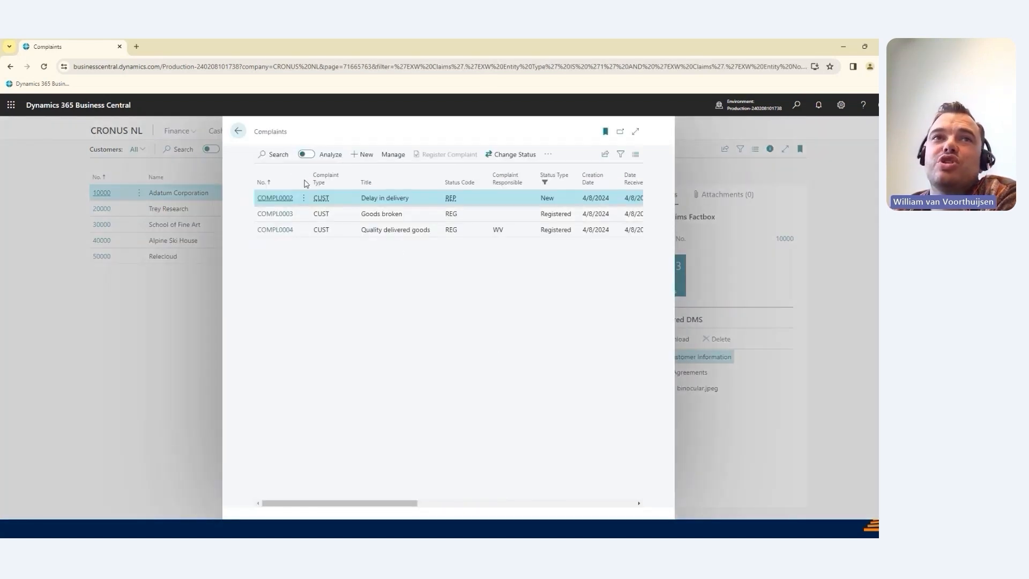
left_click(238, 131)
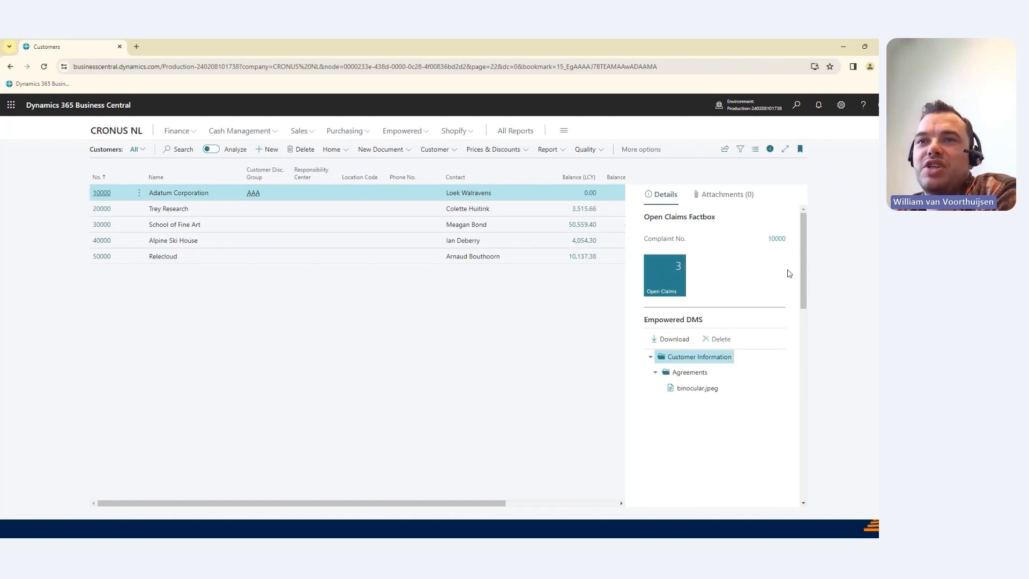
left_click_drag(804, 267, 805, 302)
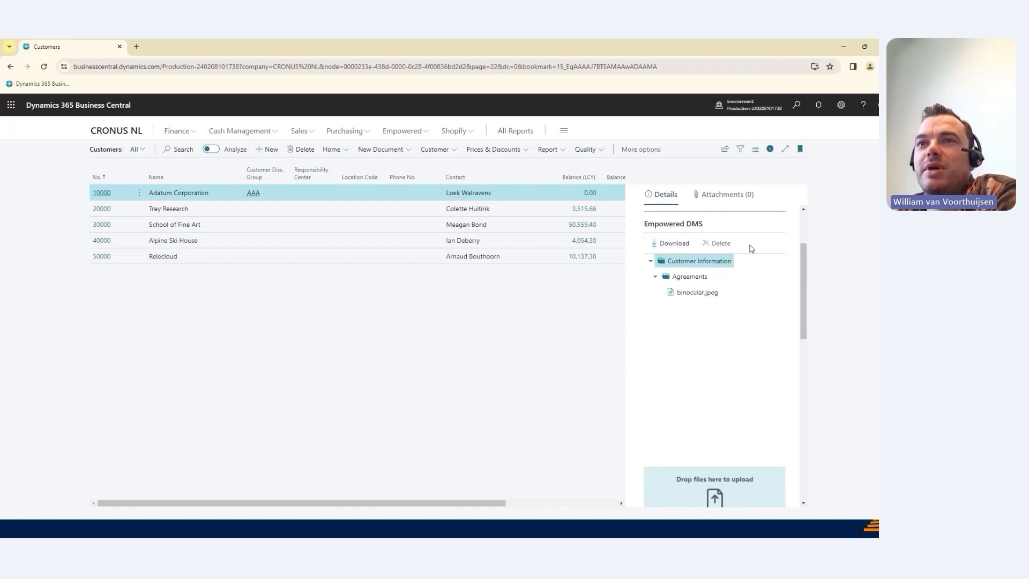